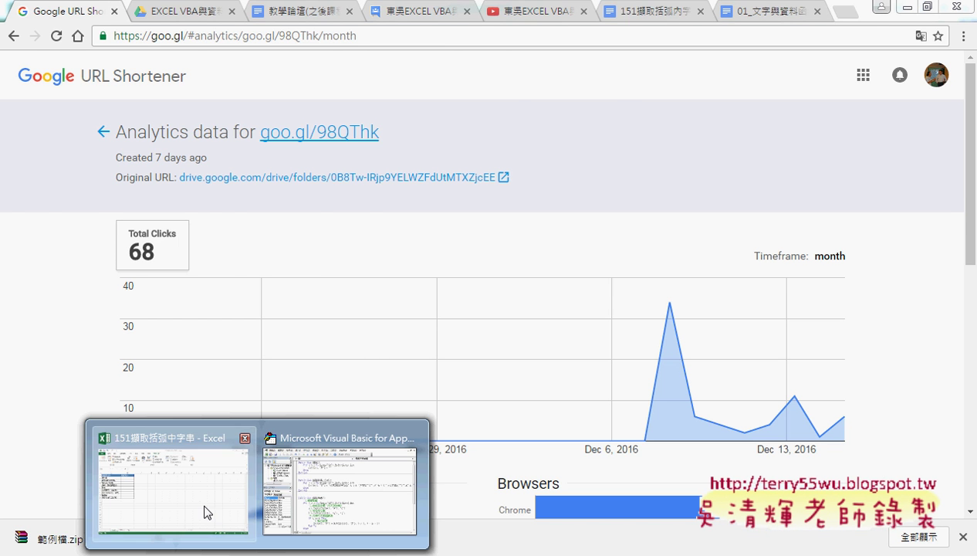
# Switch from Chrome to the 151擷取括弧中字串 workbook, with the example-files folder window over it
pyautogui.click(207, 513)
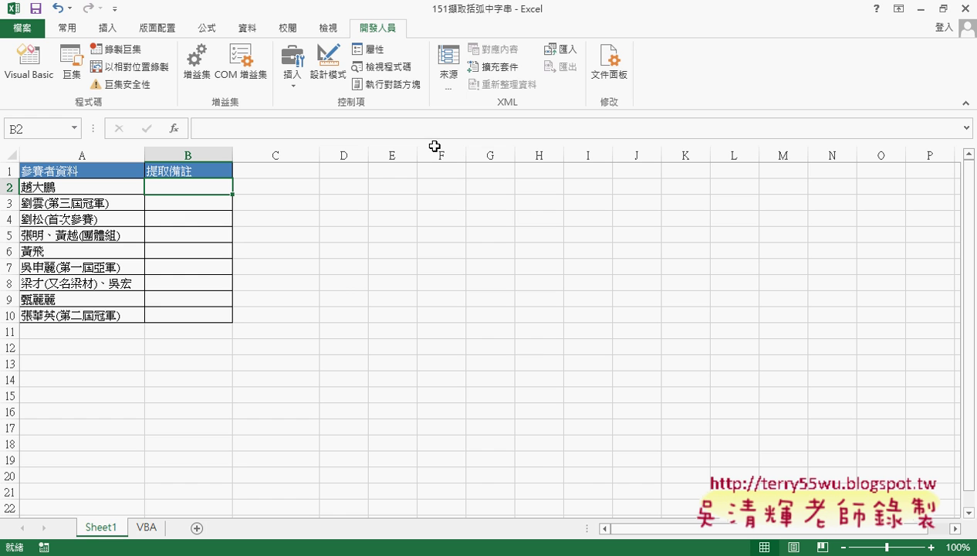
pyautogui.moveTo(163, 514)
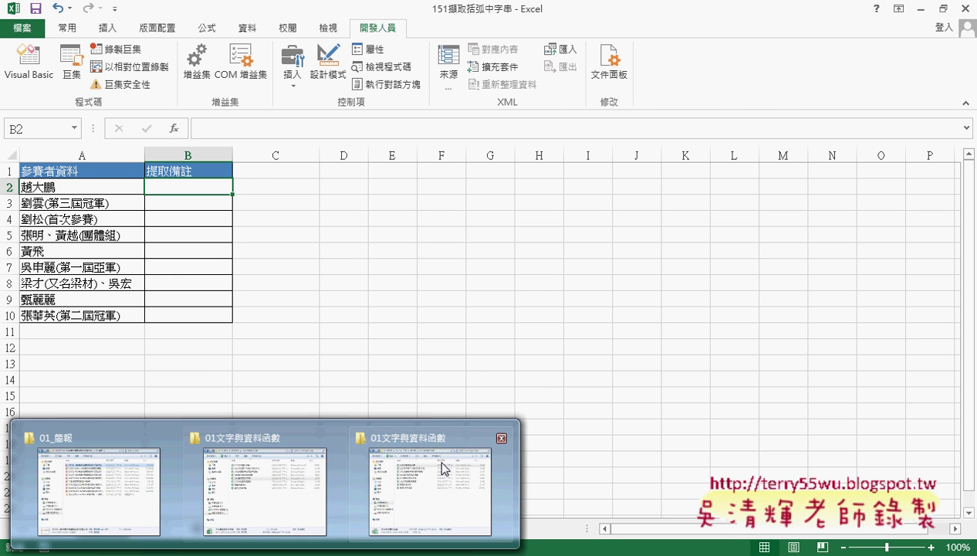
pyautogui.click(409, 487)
# Browse the 151擷取括弧中字串, 152分別擷取長寬高 and 101 example files, then return to Excel
pyautogui.click(383, 208)
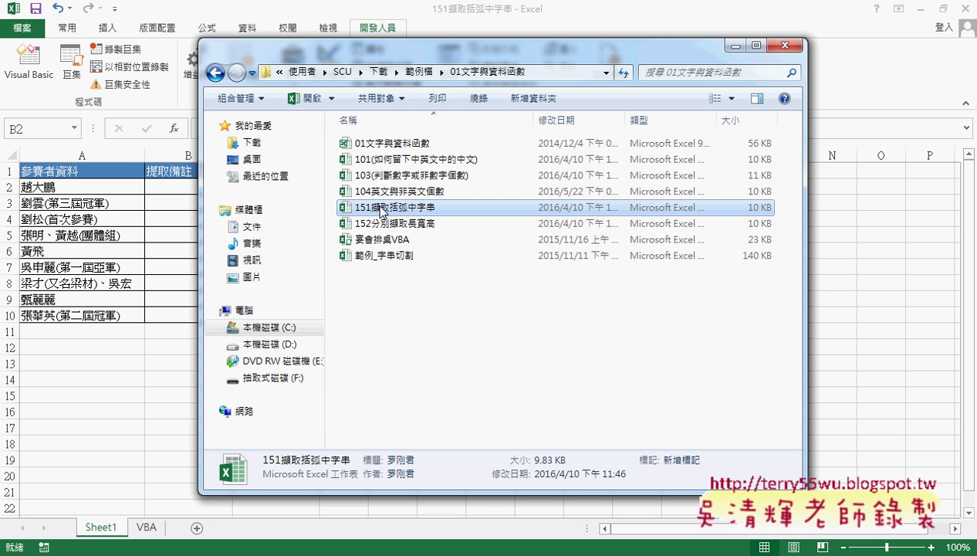
pyautogui.click(419, 143)
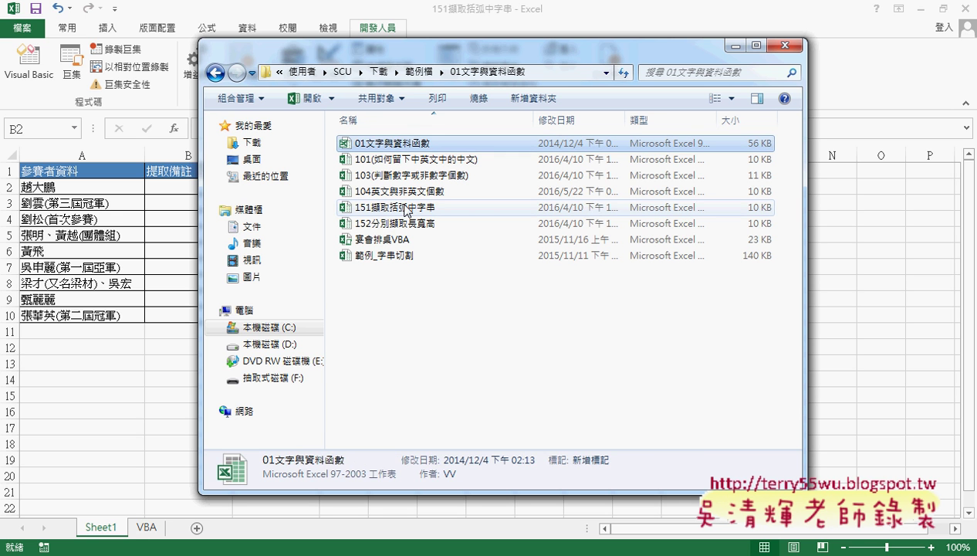
pyautogui.click(399, 211)
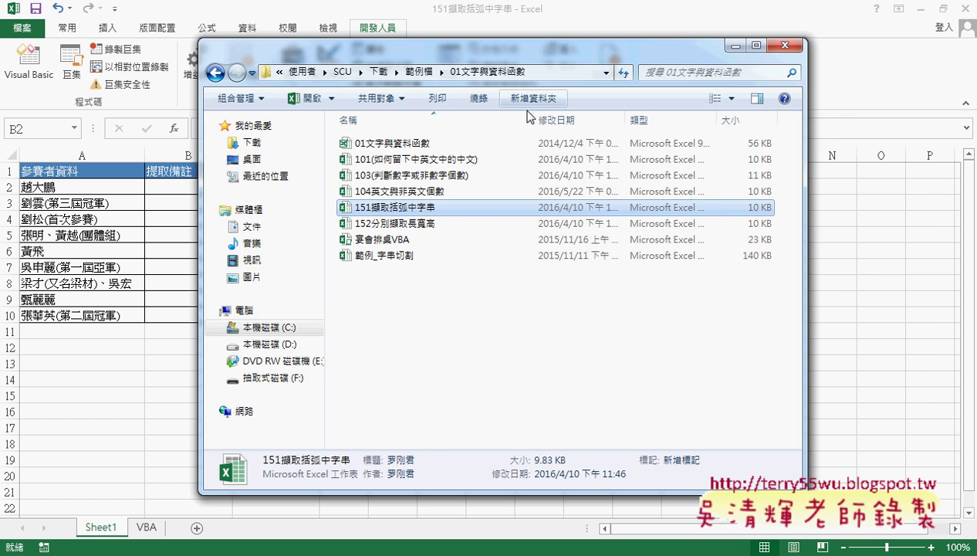
pyautogui.moveTo(555, 58); pyautogui.dragTo(672, 58)
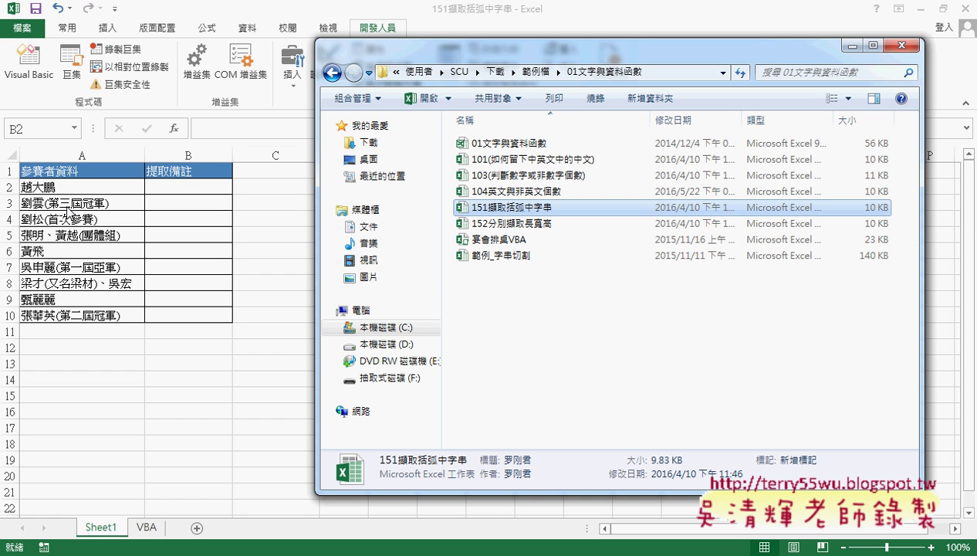
pyautogui.click(519, 224)
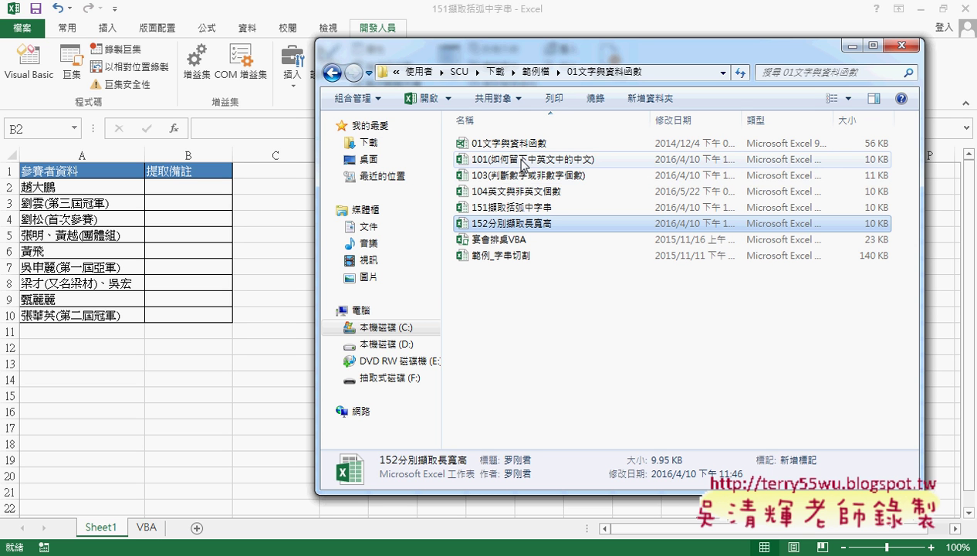
pyautogui.click(523, 163)
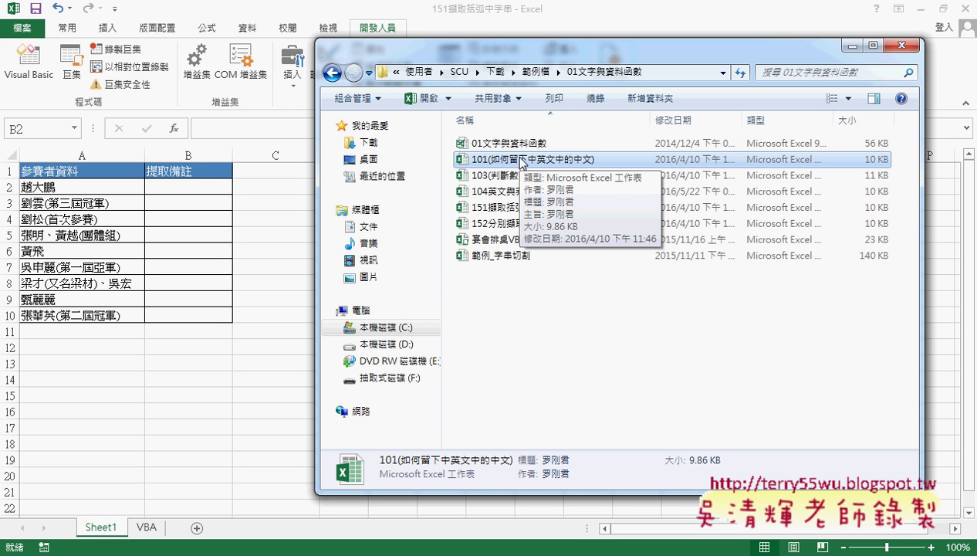
pyautogui.click(205, 187)
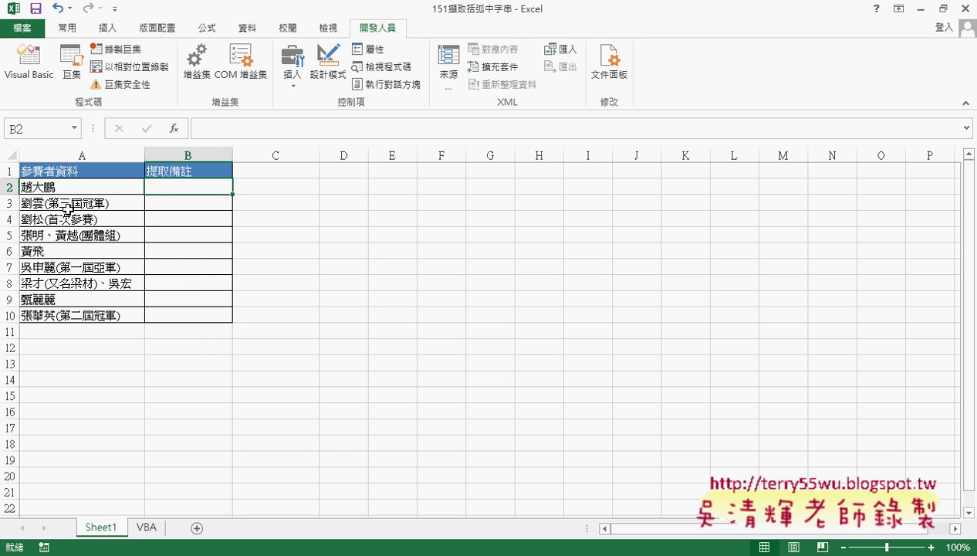
# Try pasting A3's bracketed text into B3, then undo the paste
pyautogui.click(179, 200)
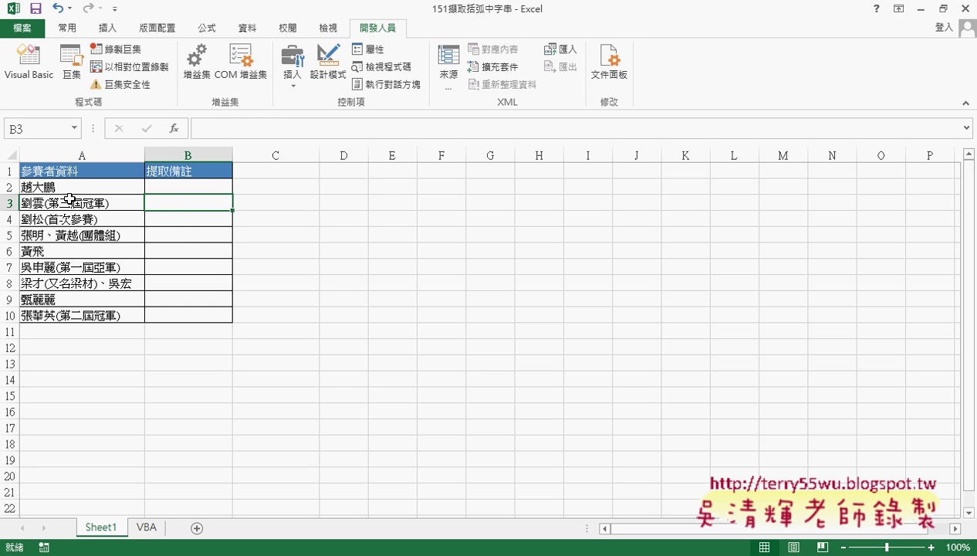
pyautogui.click(53, 201)
pyautogui.doubleClick(52, 201)
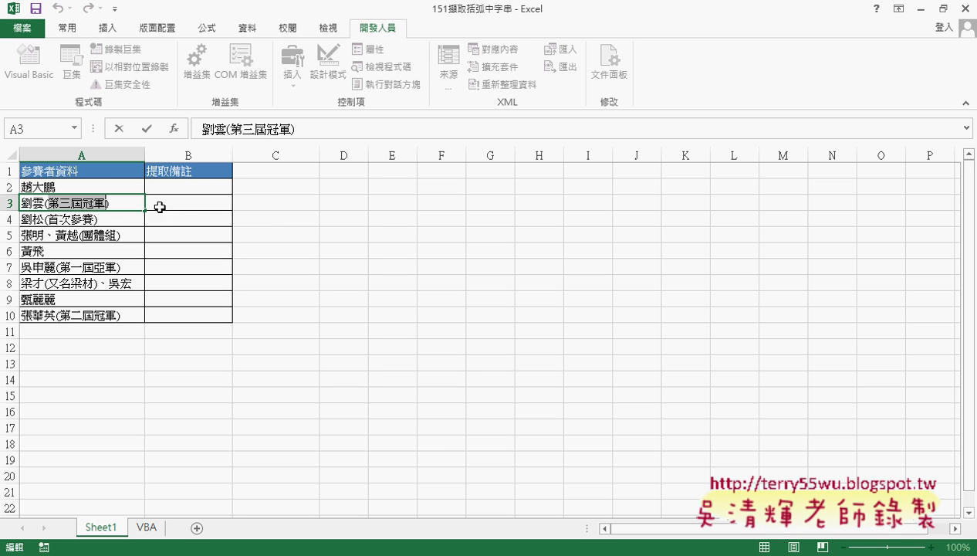
pyautogui.click(219, 202)
pyautogui.write('第三屆冠軍')
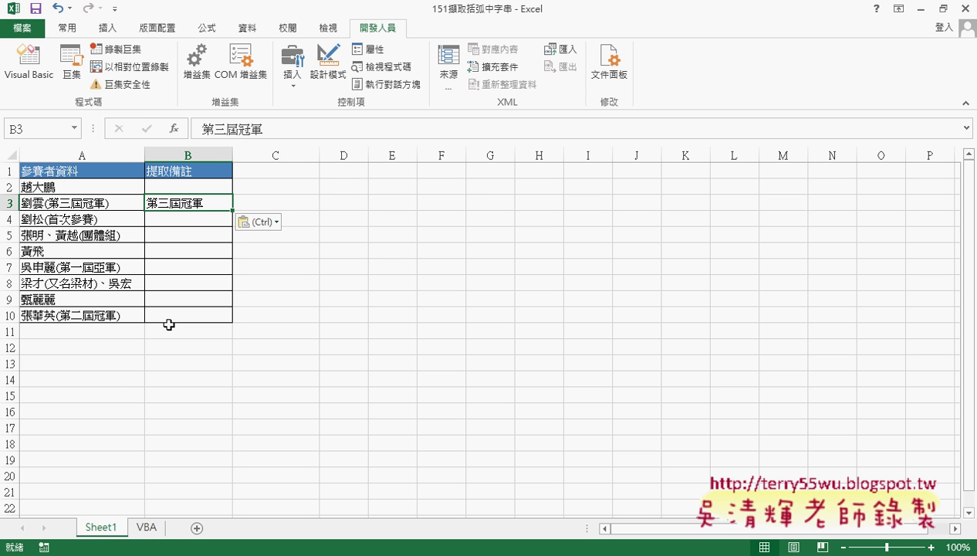
pyautogui.hotkey('ctrl', 'z')
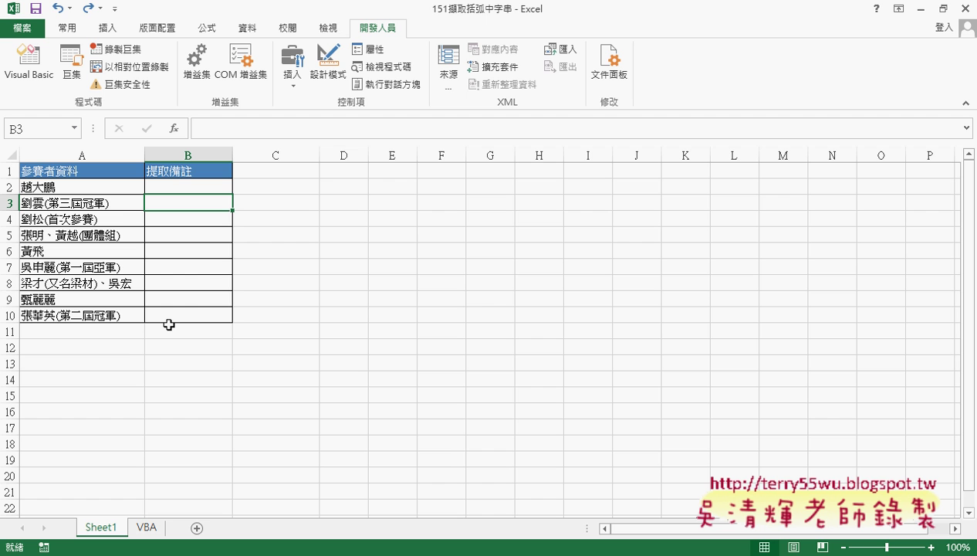
# Narrow column C to a slim spacer and turn on the screen-drawing pen
pyautogui.moveTo(319, 154); pyautogui.dragTo(260, 155)
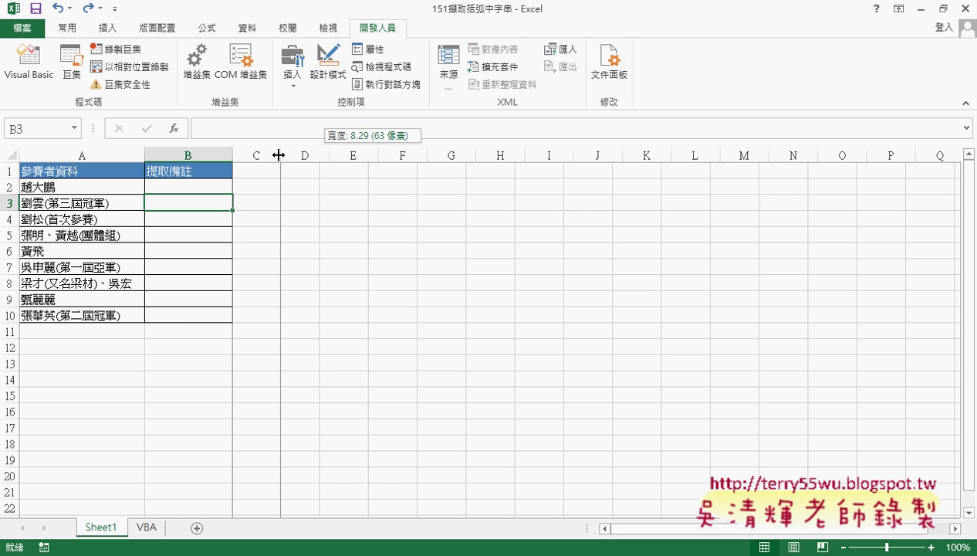
pyautogui.click(286, 172)
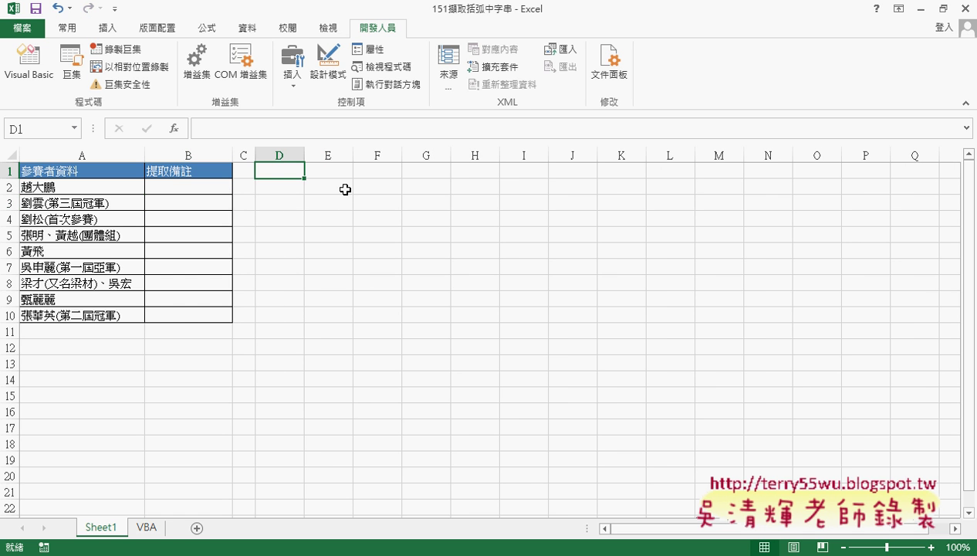
pyautogui.hotkey('ctrl', 'shift', 'd')
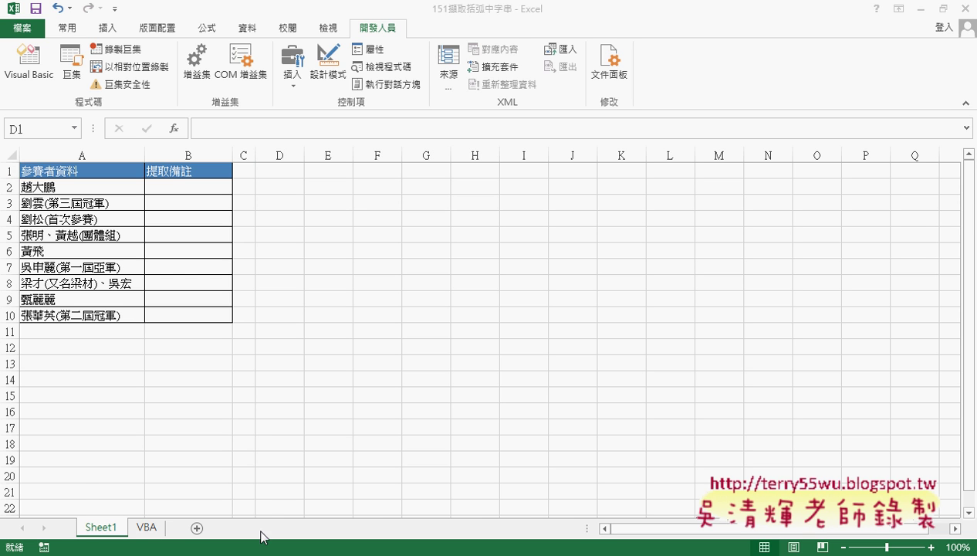
# Copy the 完整公式 IFERROR formula from the 151擷取括弧內字串 doc and return to Excel
pyautogui.click(164, 530)
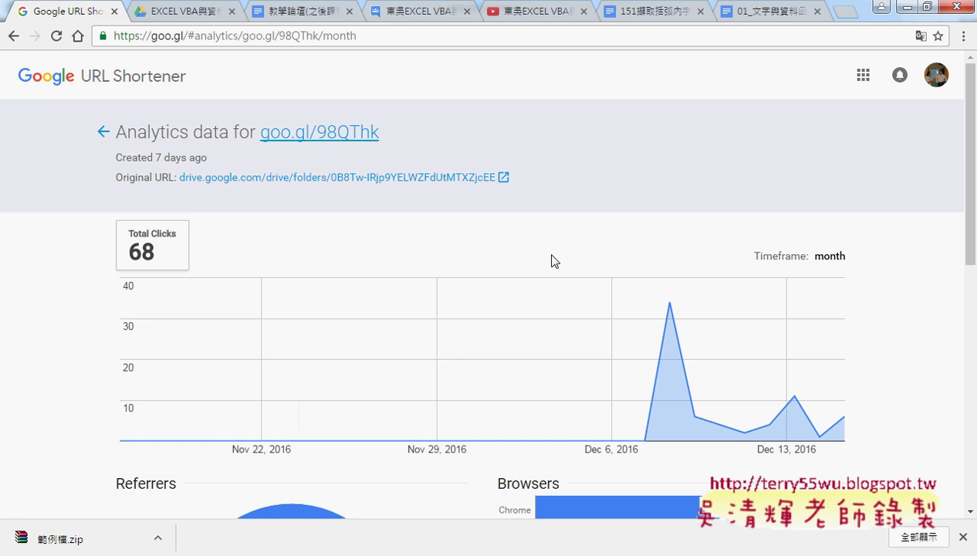
pyautogui.click(642, 14)
pyautogui.scroll(1, 679, 192)
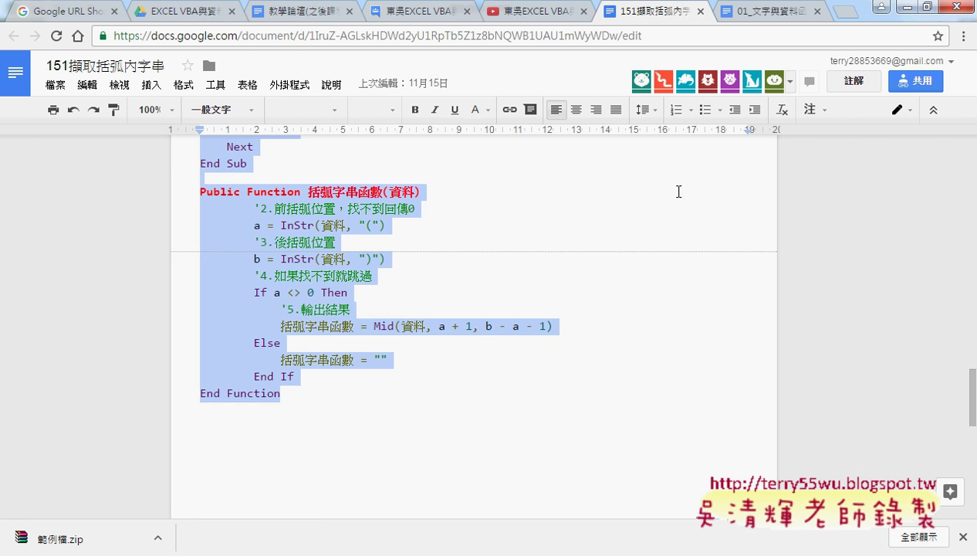
pyautogui.scroll(5, 679, 192)
pyautogui.scroll(3, 679, 192)
pyautogui.scroll(-5, 678, 192)
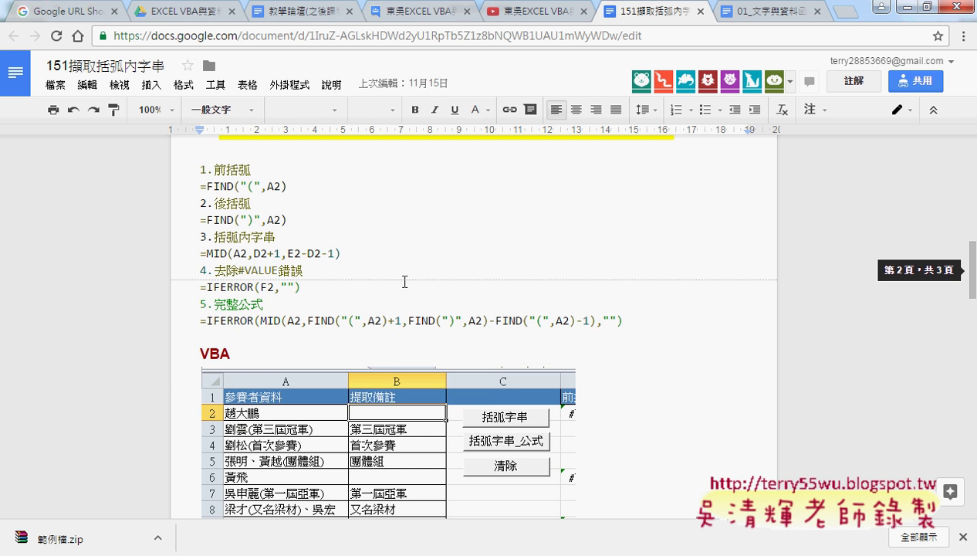
pyautogui.moveTo(199, 320); pyautogui.dragTo(622, 321)
pyautogui.hotkey('ctrl', 'c')
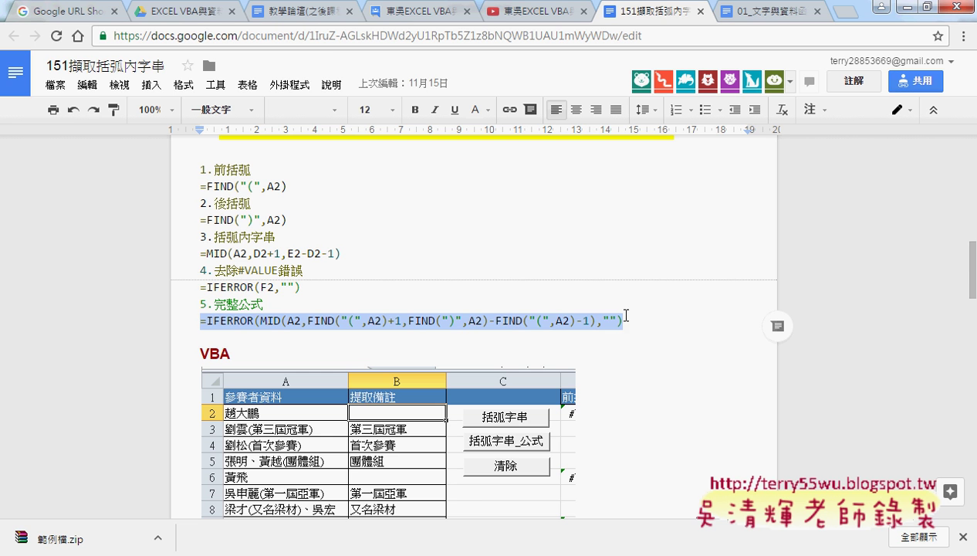
pyautogui.click(908, 6)
# Paste the IFERROR formula into B2 and fill it down to B10, extracting notes like 第三屆冠軍
pyautogui.click(185, 183)
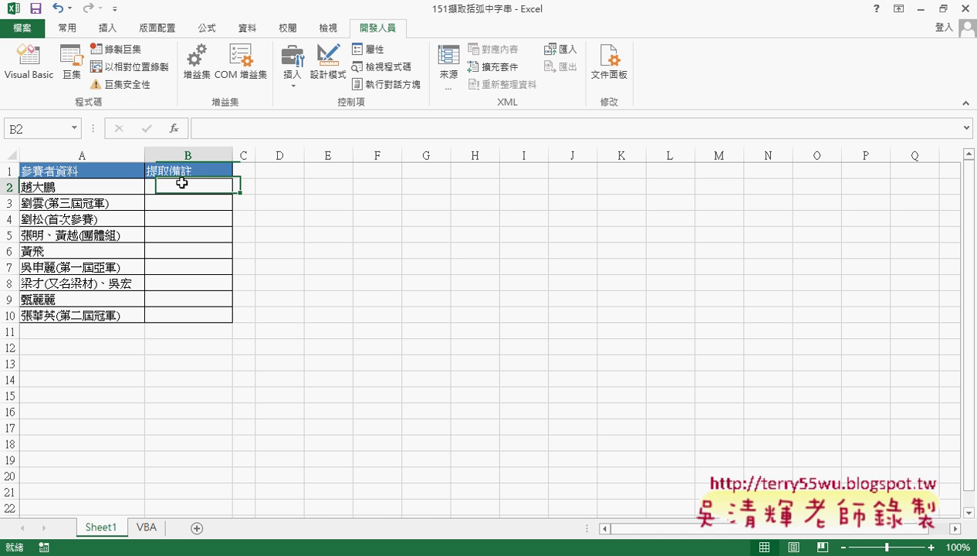
pyautogui.click(240, 129)
pyautogui.hotkey('ctrl', 'v')
pyautogui.click(146, 128)
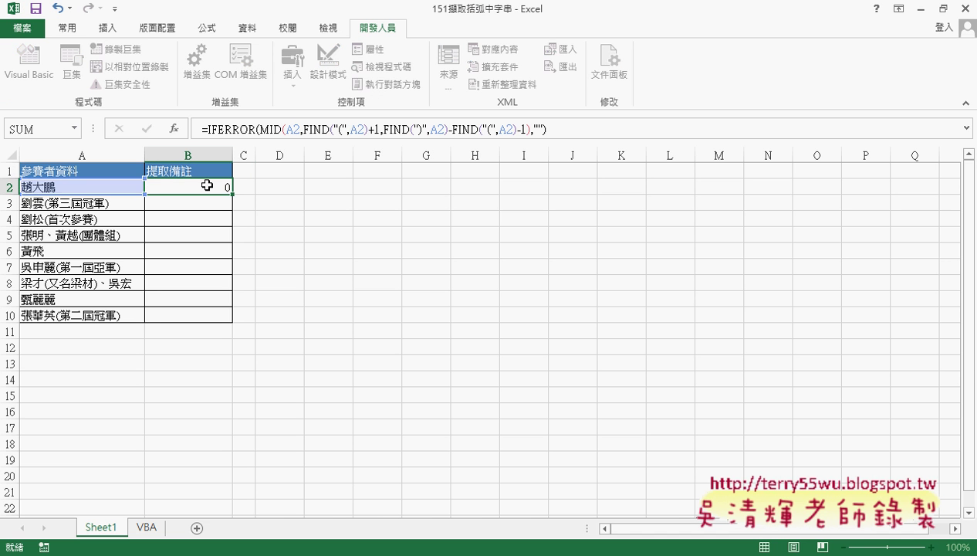
pyautogui.moveTo(234, 196); pyautogui.dragTo(233, 323)
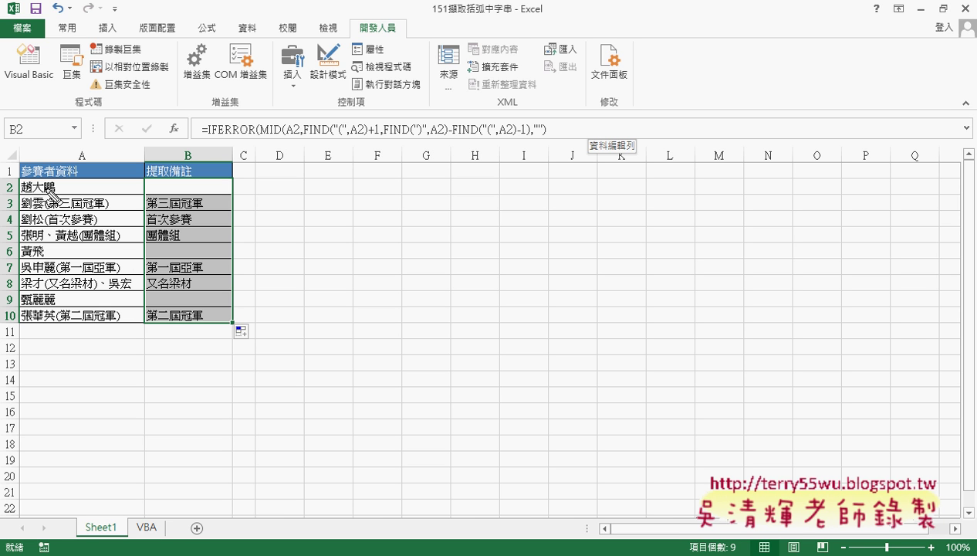
pyautogui.moveTo(43, 188); pyautogui.dragTo(44, 221)
pyautogui.moveTo(53, 168); pyautogui.dragTo(56, 180)
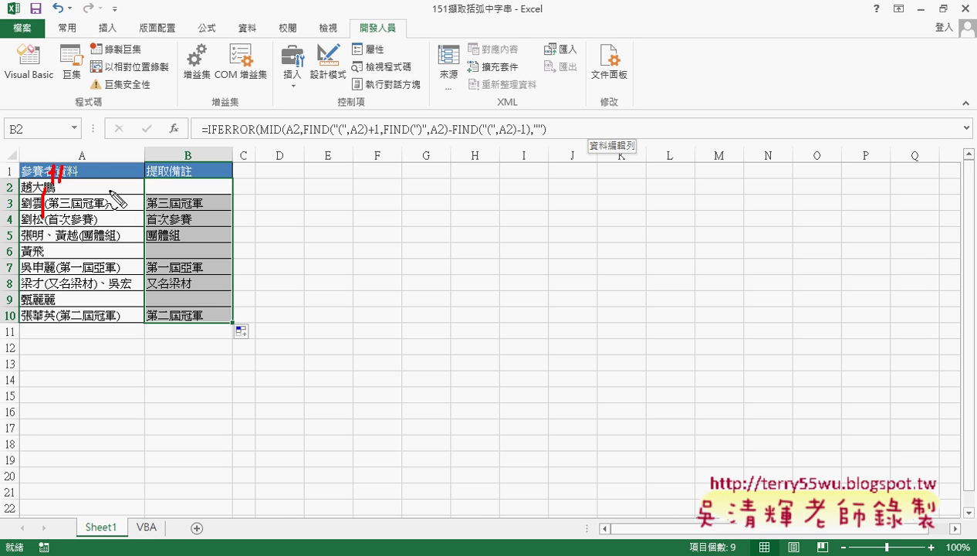
pyautogui.moveTo(107, 199); pyautogui.dragTo(106, 223)
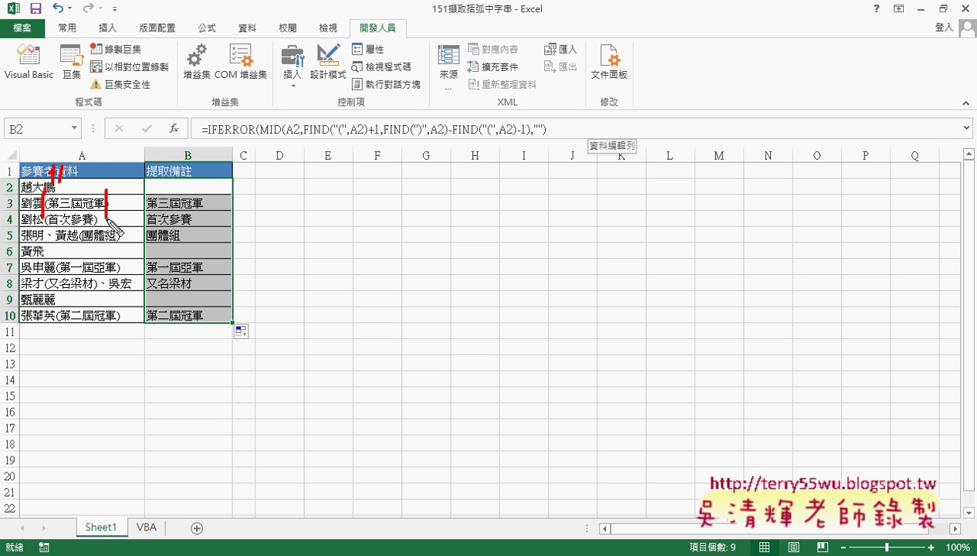
pyautogui.moveTo(44, 202); pyautogui.dragTo(102, 212)
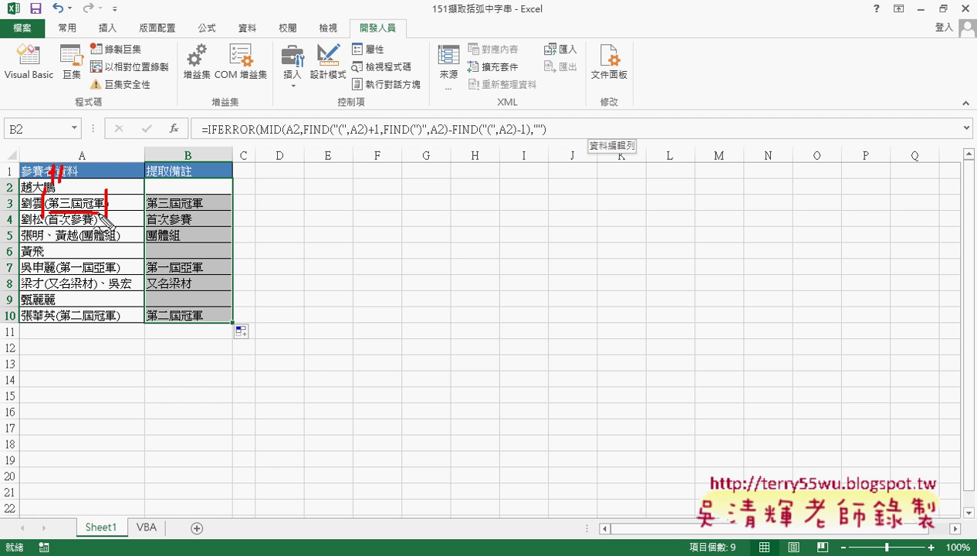
pyautogui.moveTo(259, 141); pyautogui.dragTo(280, 139)
pyautogui.moveTo(207, 142); pyautogui.dragTo(258, 141)
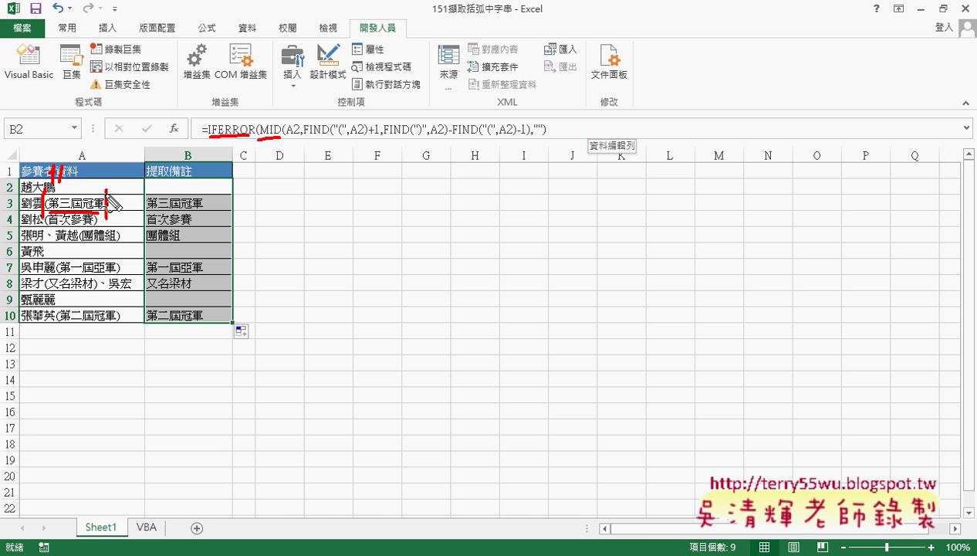
pyautogui.moveTo(304, 141); pyautogui.dragTo(323, 139)
pyautogui.press('Escape')
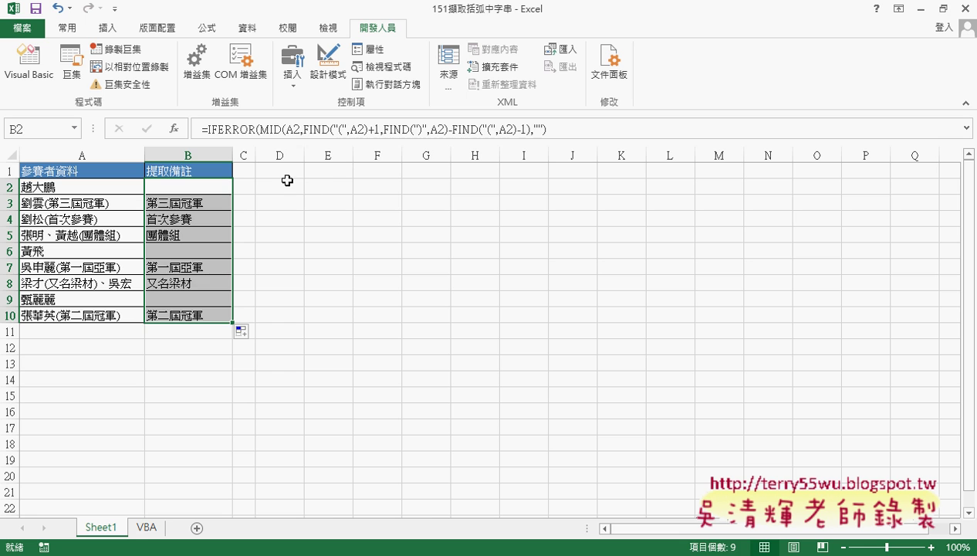
# Enter the heading 前括弧 in cell D1
pyautogui.click(286, 173)
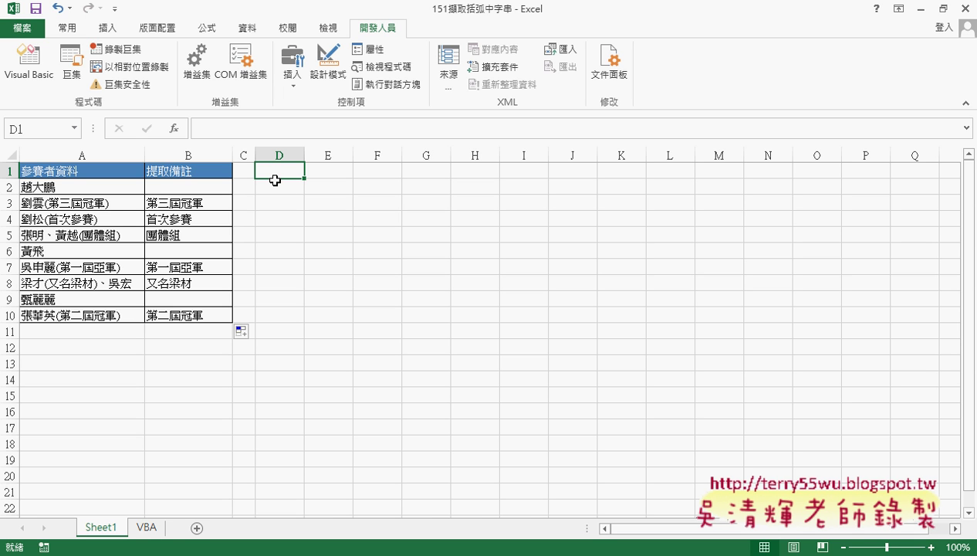
pyautogui.write('前')
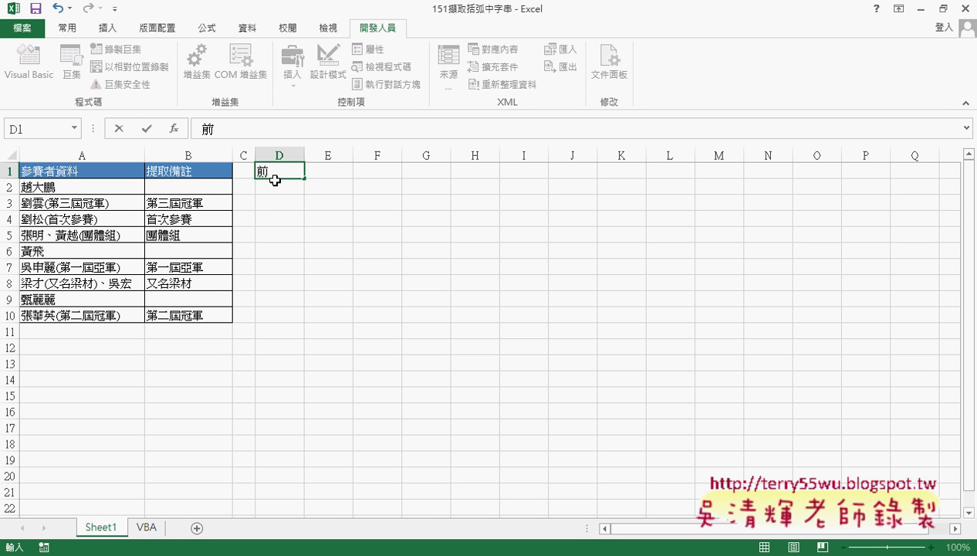
pyautogui.write('刮鬍')
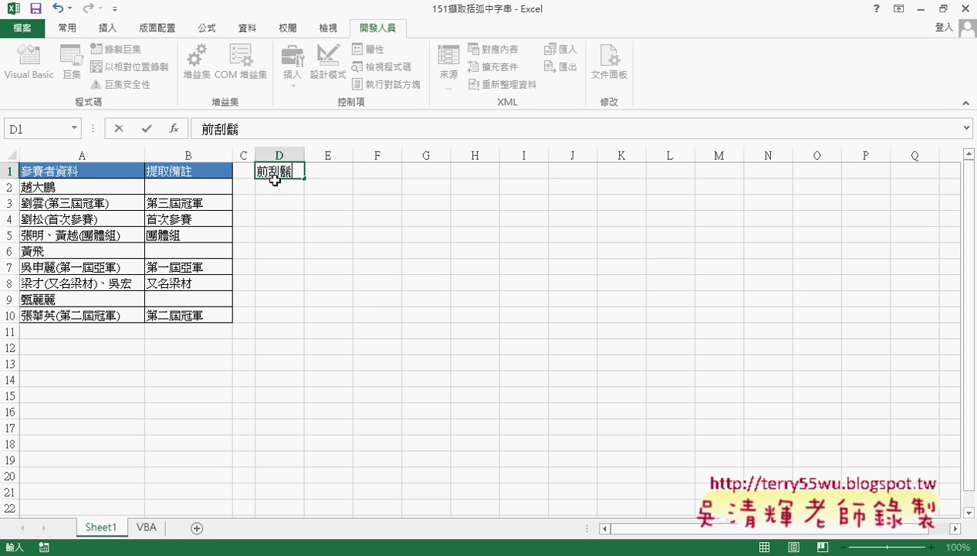
pyautogui.press('Down')
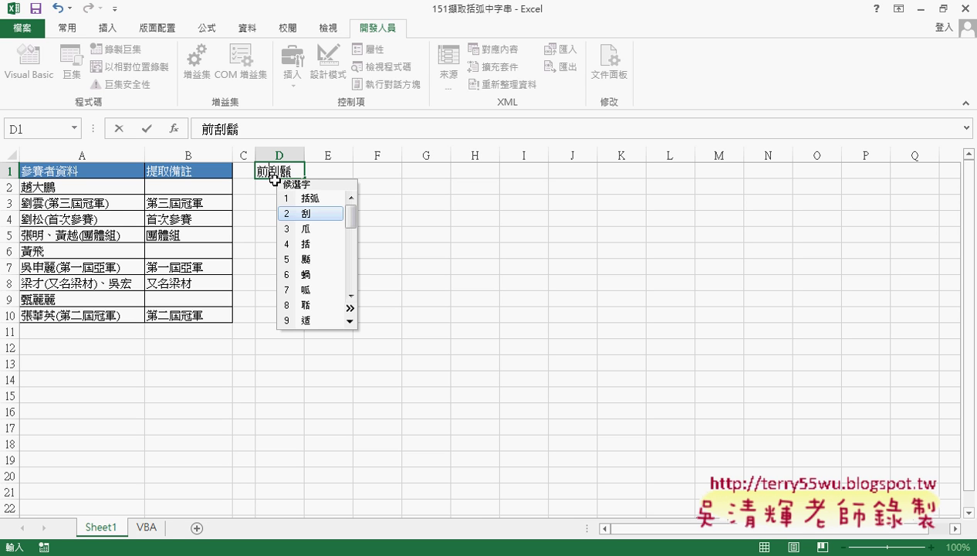
pyautogui.press('Return')
pyautogui.press('Return')
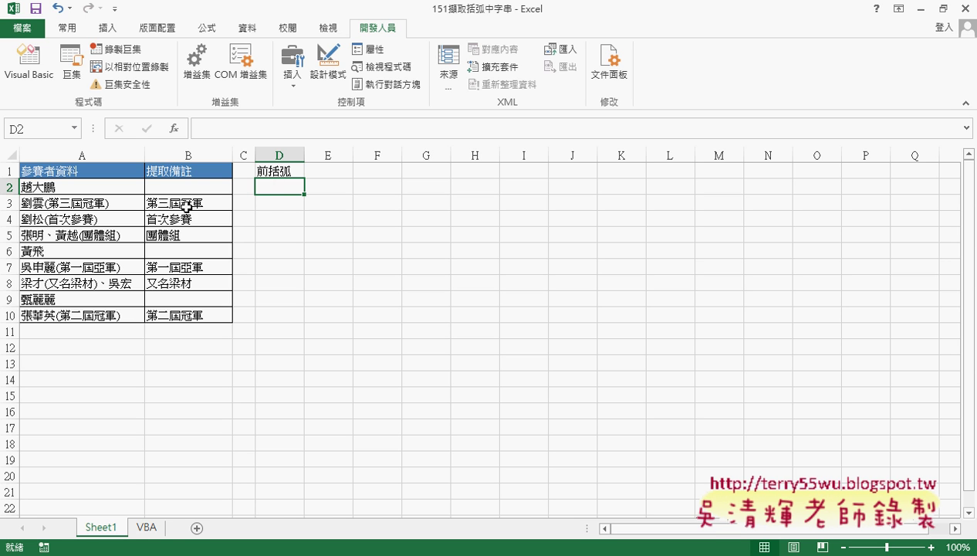
# Clear the extracted notes from B3:B10 and select D3
pyautogui.moveTo(187, 205); pyautogui.dragTo(193, 318)
pyautogui.press('Delete')
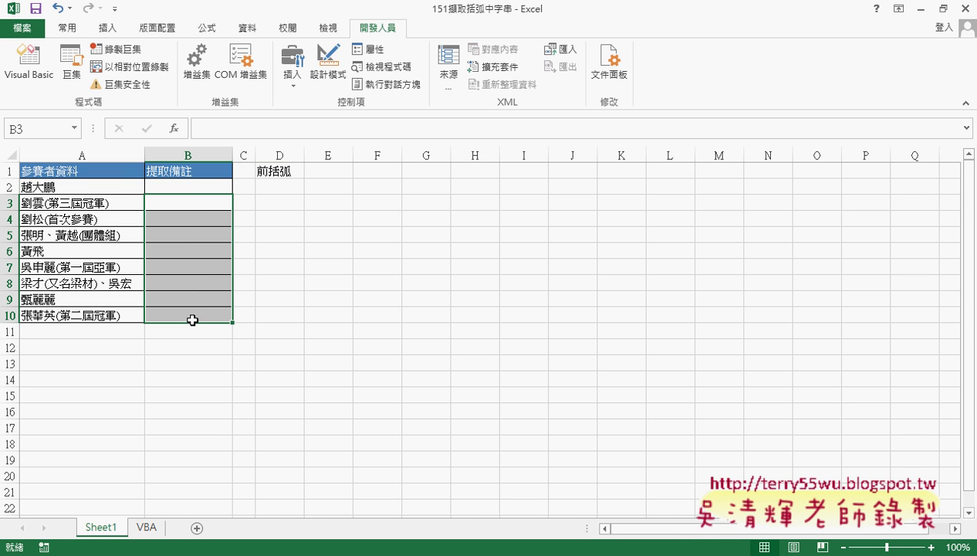
pyautogui.click(69, 187)
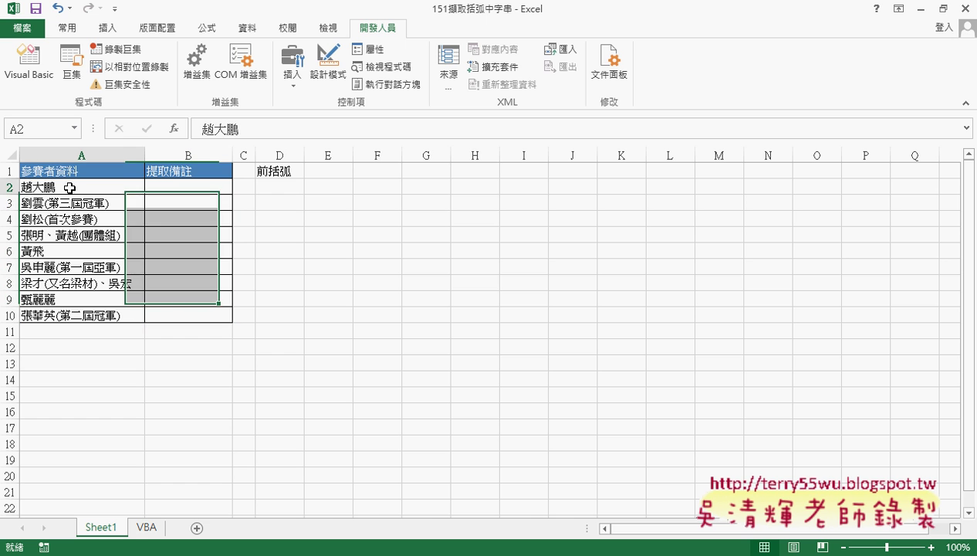
pyautogui.click(283, 203)
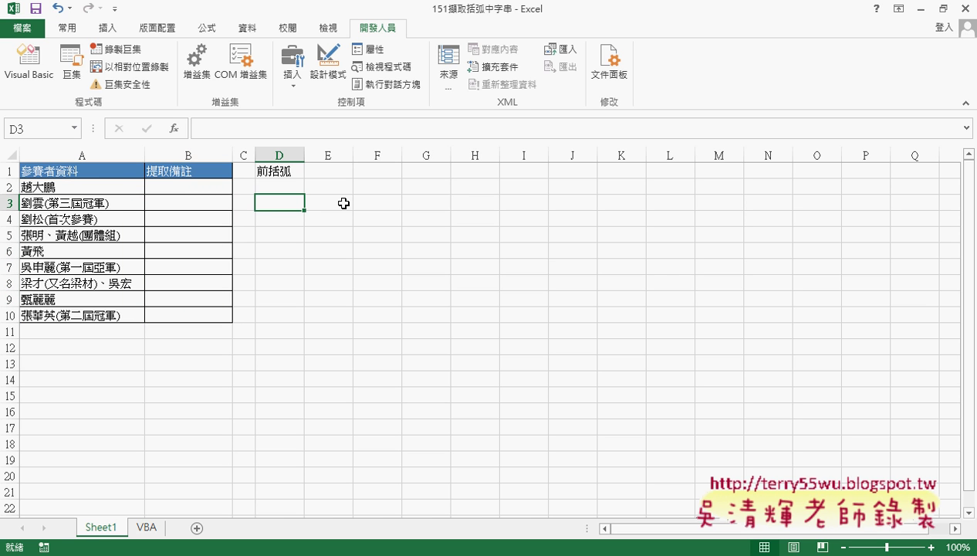
# Open Insert Function for D3, filter to the 文字 category, compare SEARCH, and select FIND
pyautogui.click(175, 129)
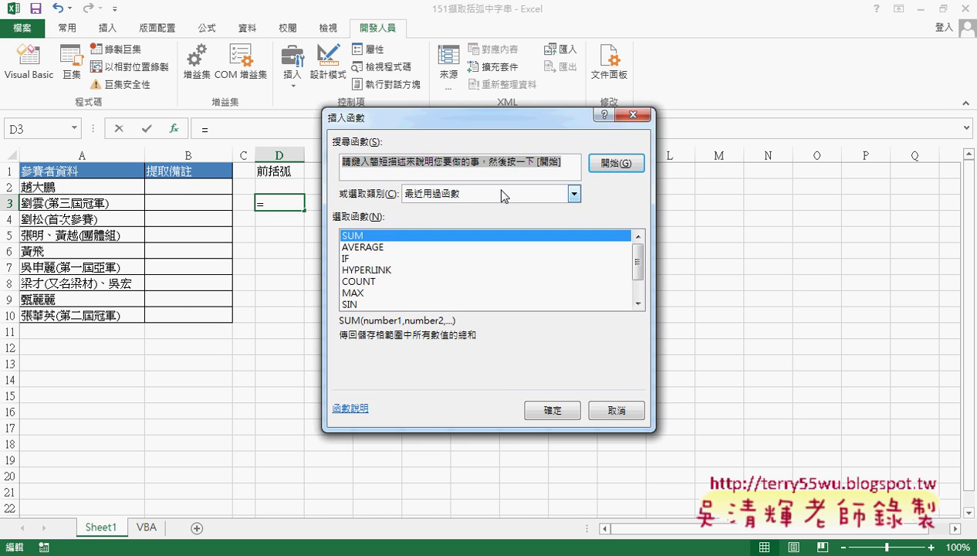
pyautogui.click(491, 193)
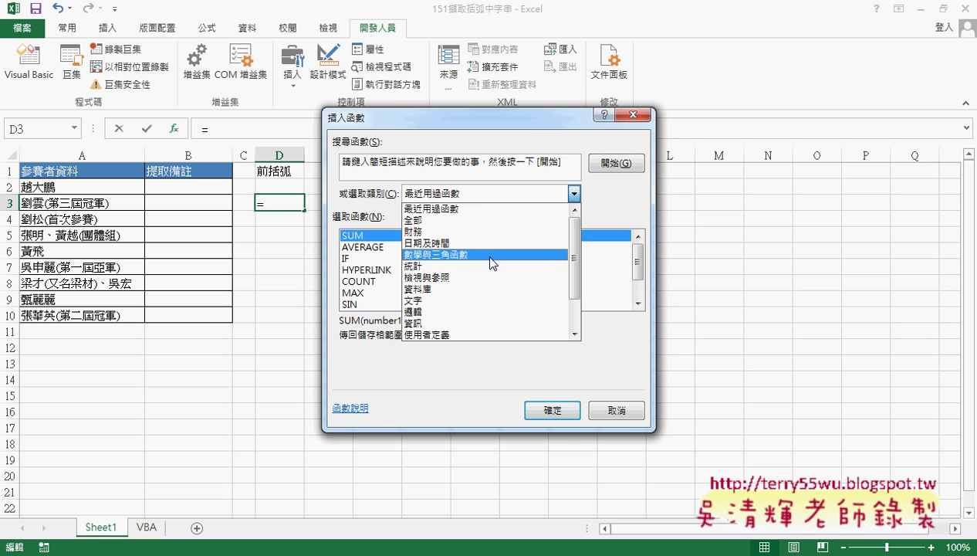
pyautogui.click(492, 300)
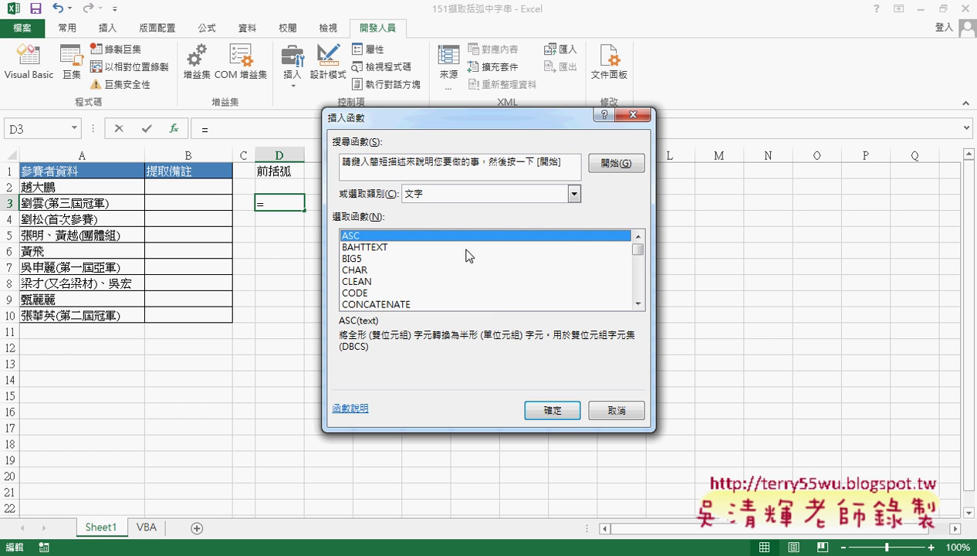
pyautogui.moveTo(642, 254); pyautogui.dragTo(640, 259)
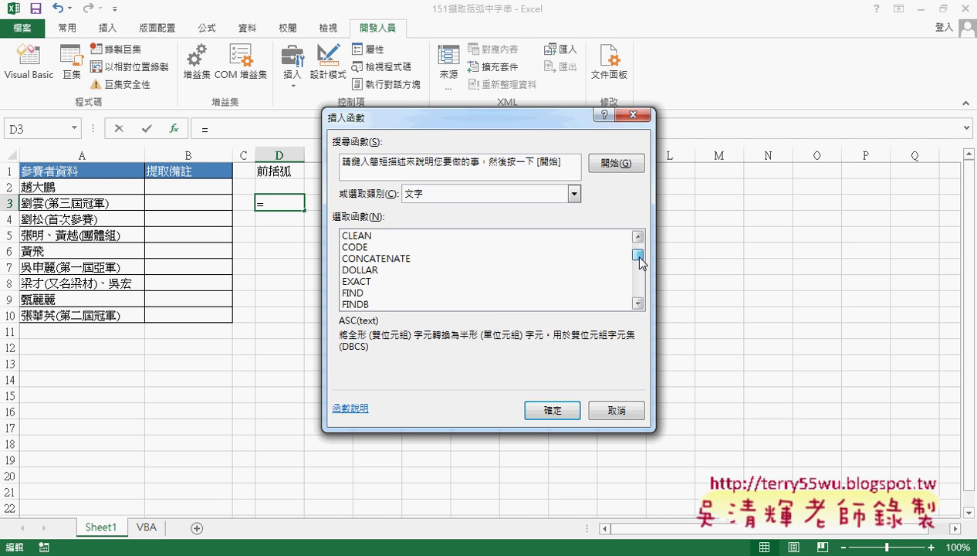
pyautogui.click(345, 294)
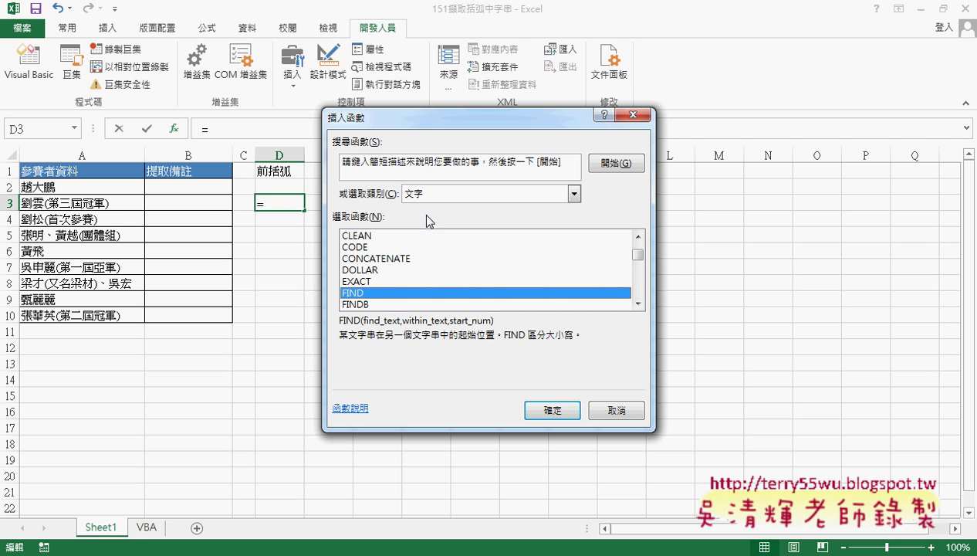
pyautogui.moveTo(637, 255); pyautogui.dragTo(639, 287)
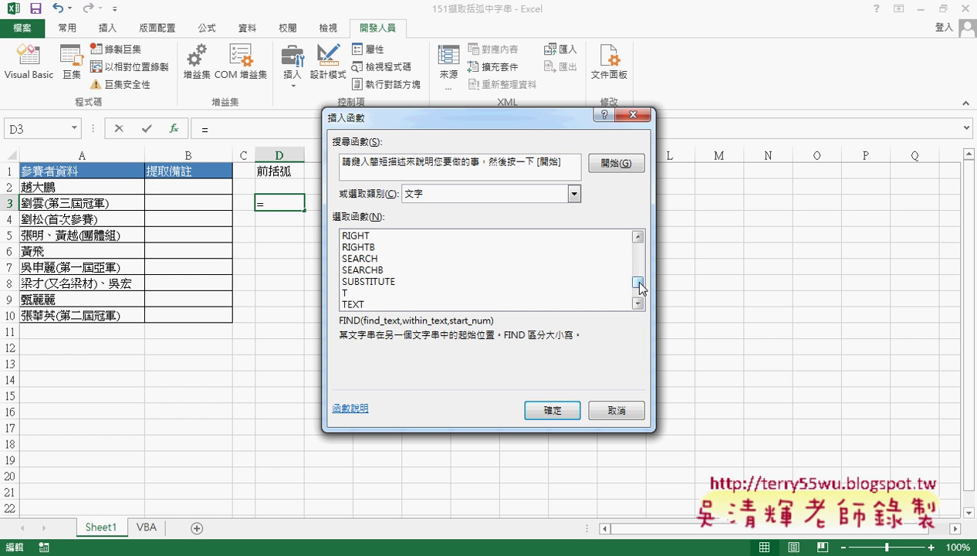
pyautogui.click(379, 260)
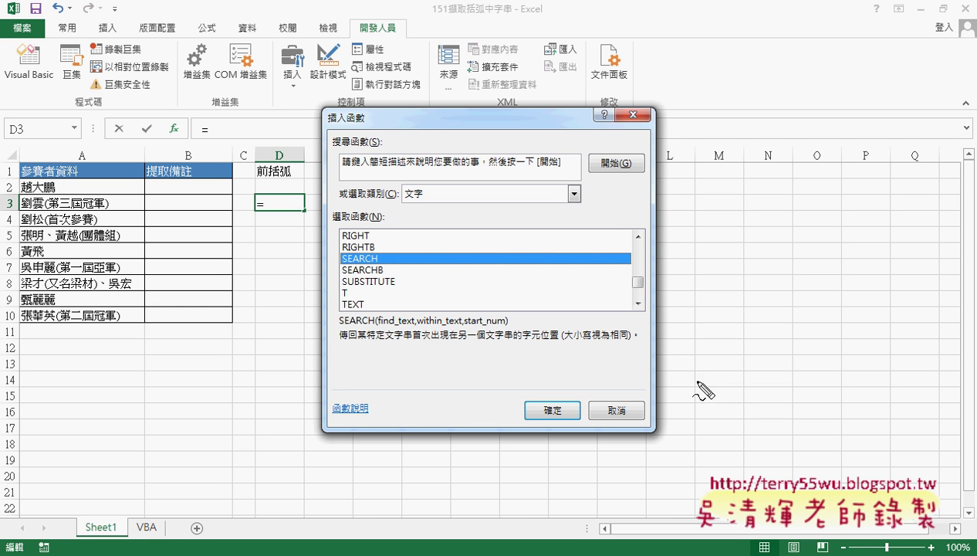
pyautogui.moveTo(564, 339); pyautogui.dragTo(626, 345)
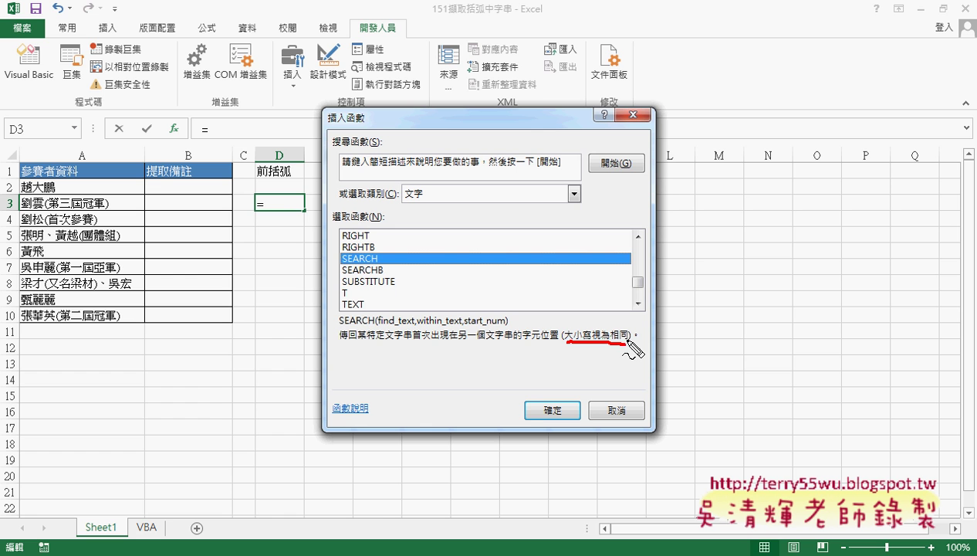
pyautogui.press('Escape')
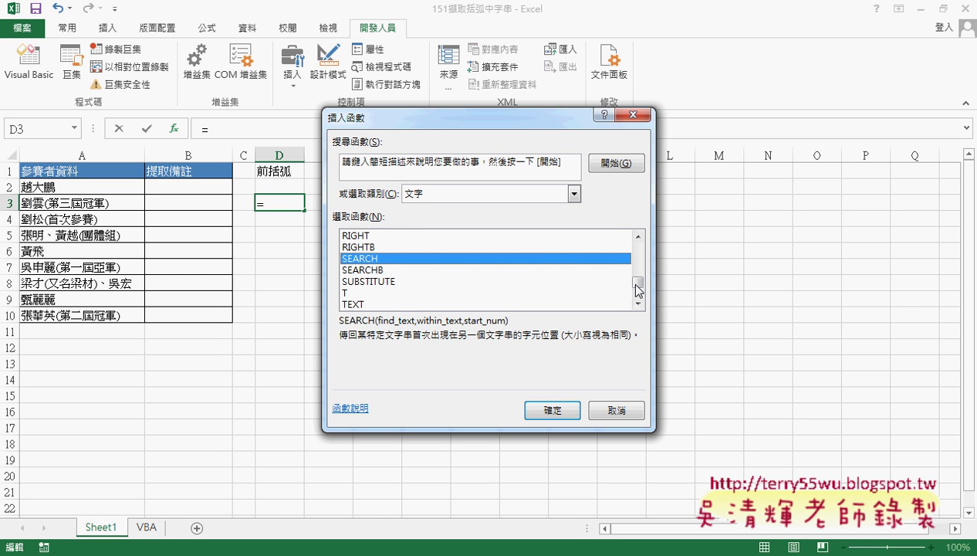
pyautogui.moveTo(640, 288); pyautogui.dragTo(640, 260)
pyautogui.click(400, 247)
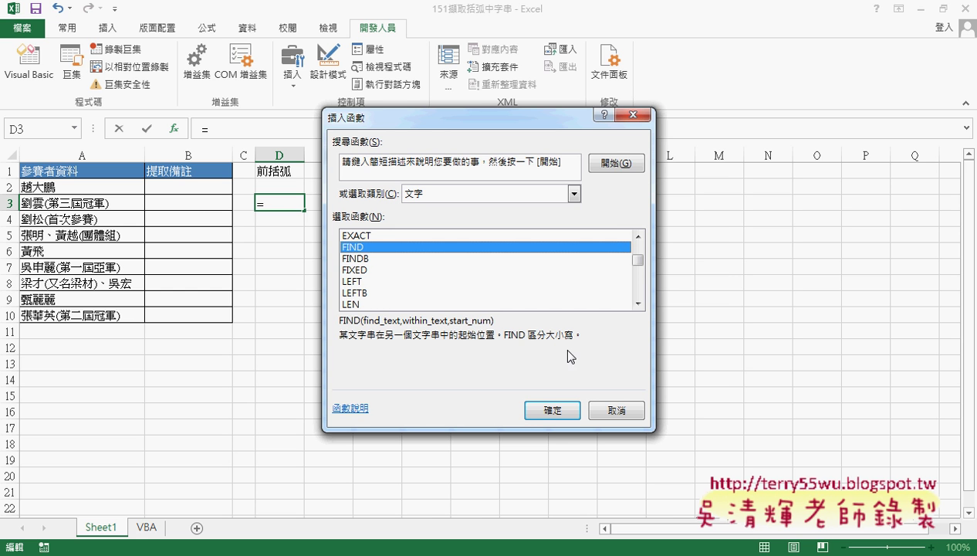
# Give FIND the arguments "(" and A3, so D3 holds =FIND("(",A3) returning 3
pyautogui.click(553, 410)
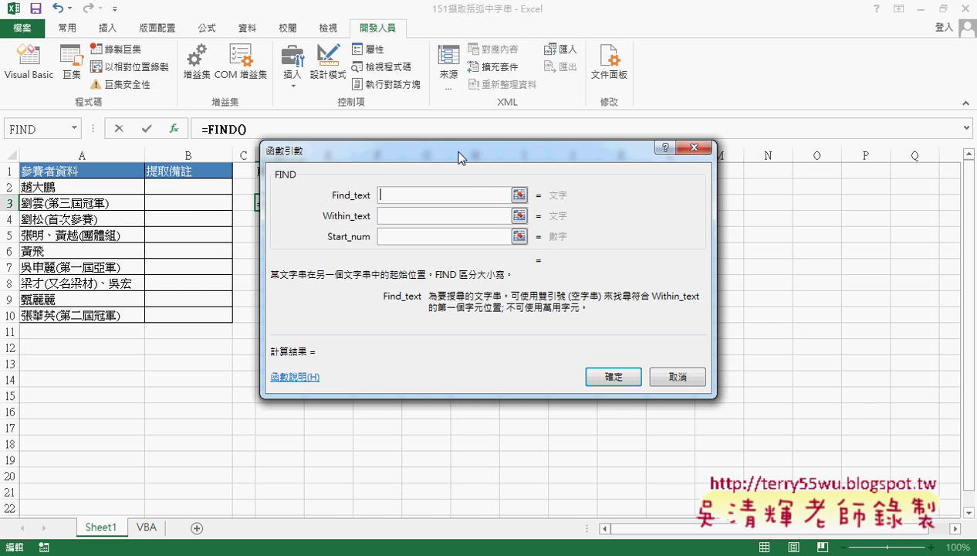
pyautogui.moveTo(460, 158); pyautogui.dragTo(597, 172)
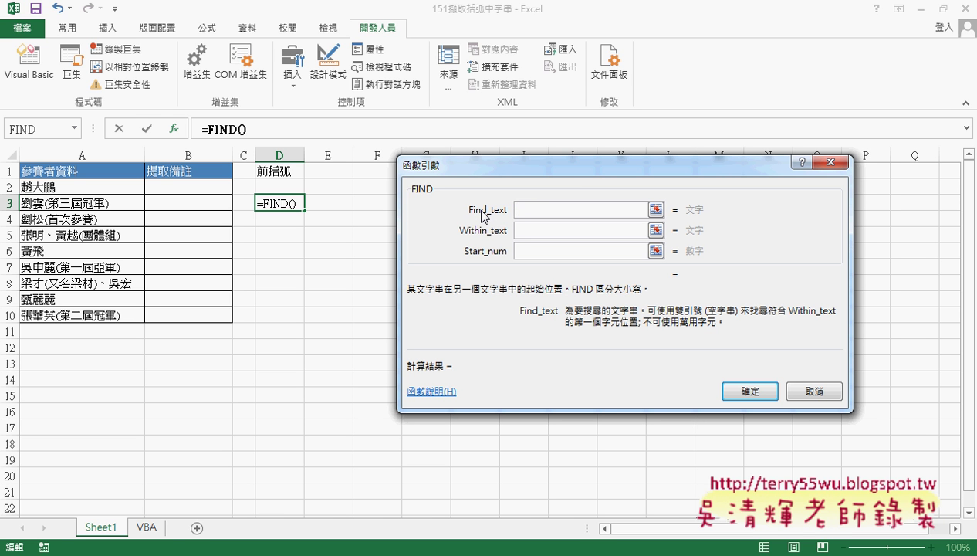
pyautogui.write('(')
pyautogui.click(511, 209)
pyautogui.click(525, 233)
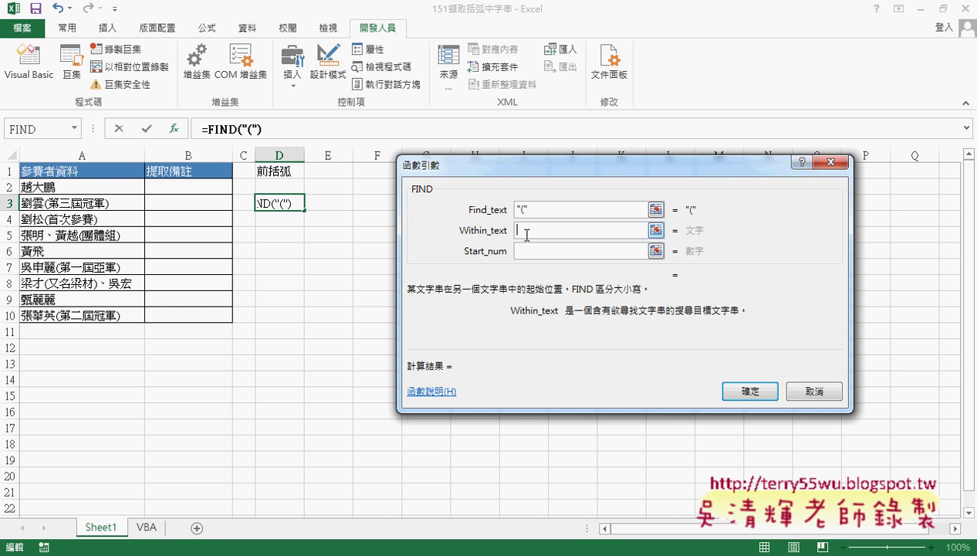
pyautogui.click(99, 202)
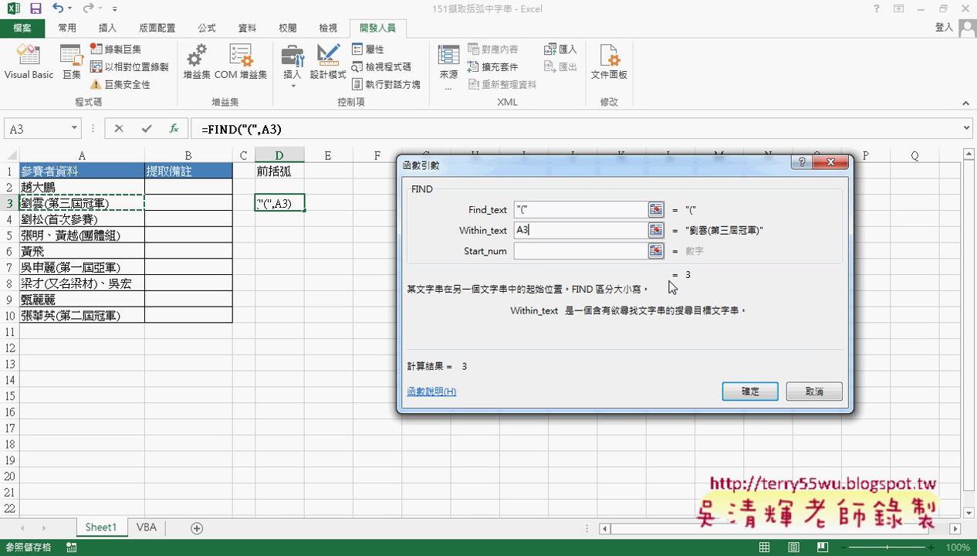
pyautogui.moveTo(716, 290)
pyautogui.mouseDown()
pyautogui.moveTo(694, 267)
pyautogui.moveTo(707, 270)
pyautogui.mouseUp()
pyautogui.moveTo(687, 220); pyautogui.dragTo(718, 240)
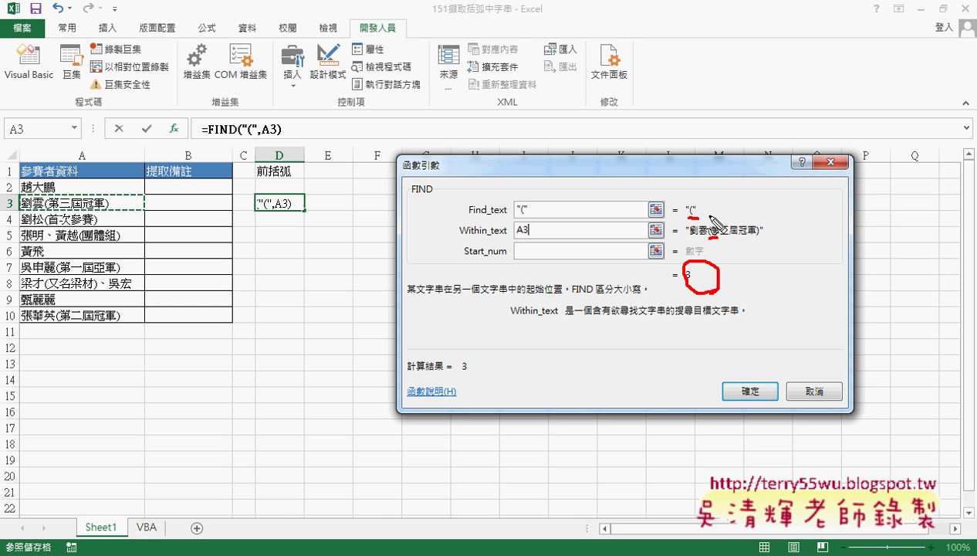
pyautogui.moveTo(691, 220); pyautogui.dragTo(701, 219)
pyautogui.press('Escape')
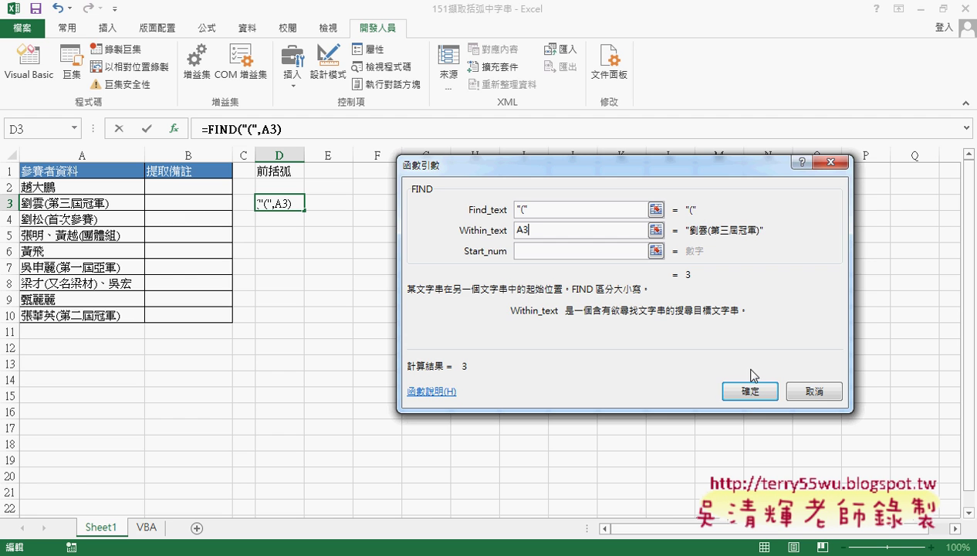
pyautogui.click(752, 389)
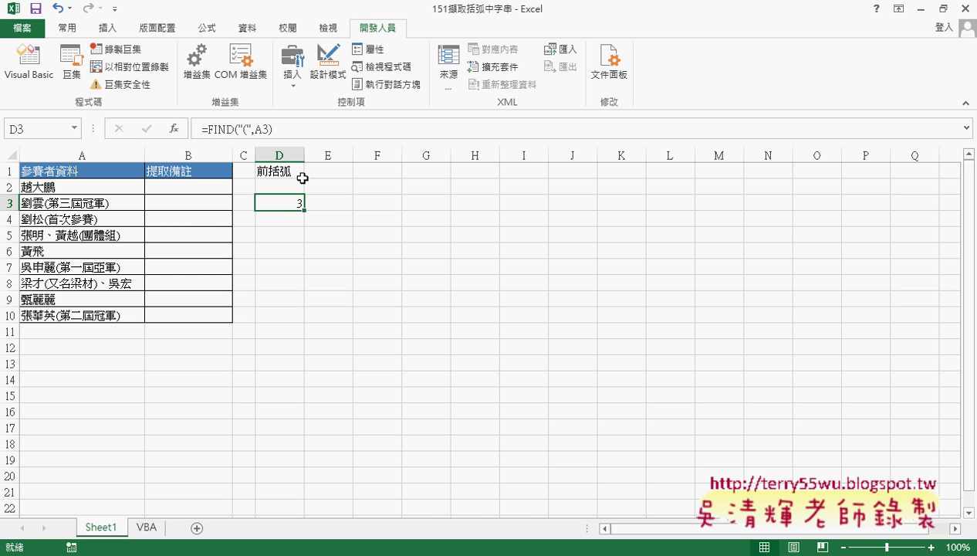
# Copy the 前括弧 heading into E1 and change it to 後括弧
pyautogui.click(284, 171)
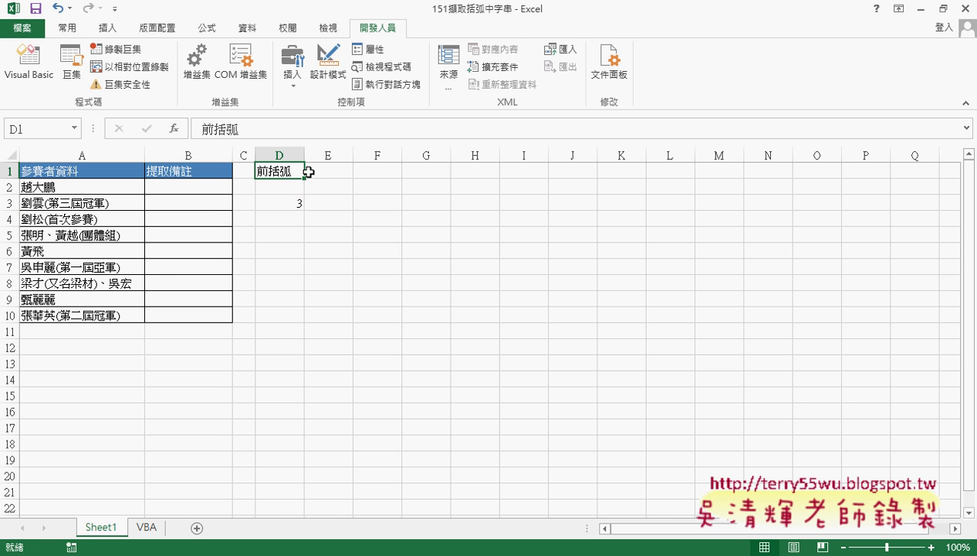
pyautogui.hotkey('ctrl', 'c')
pyautogui.click(332, 171)
pyautogui.hotkey('ctrl', 'v')
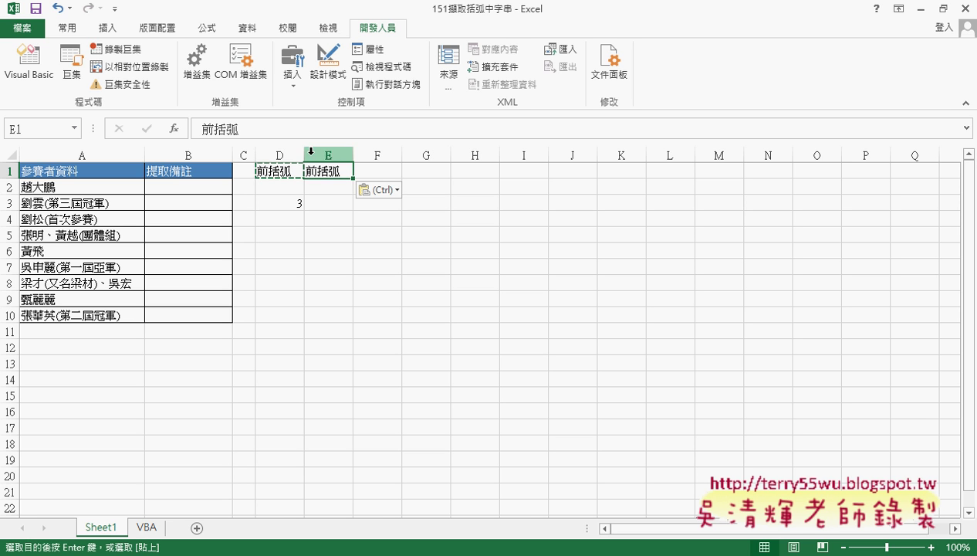
pyautogui.doubleClick(307, 168)
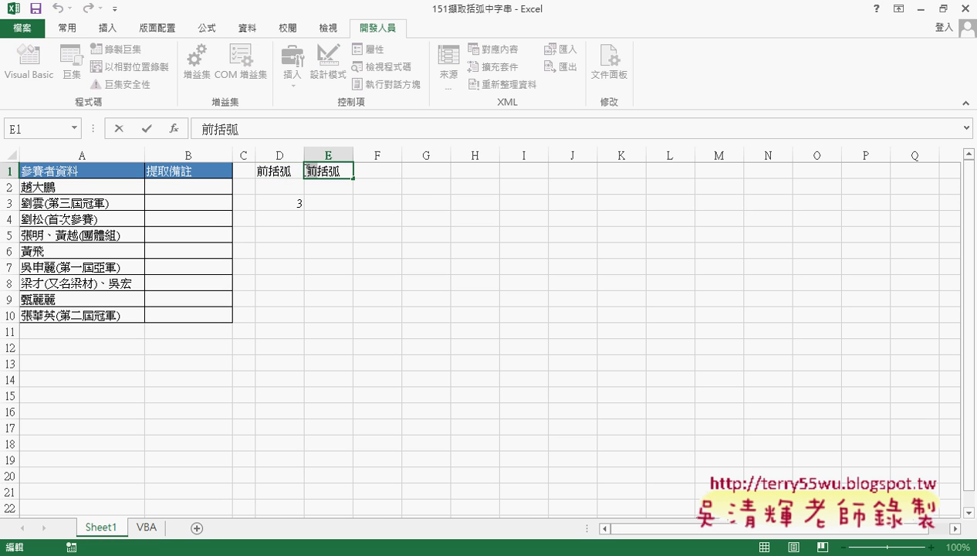
pyautogui.press('Delete')
pyautogui.write('後')
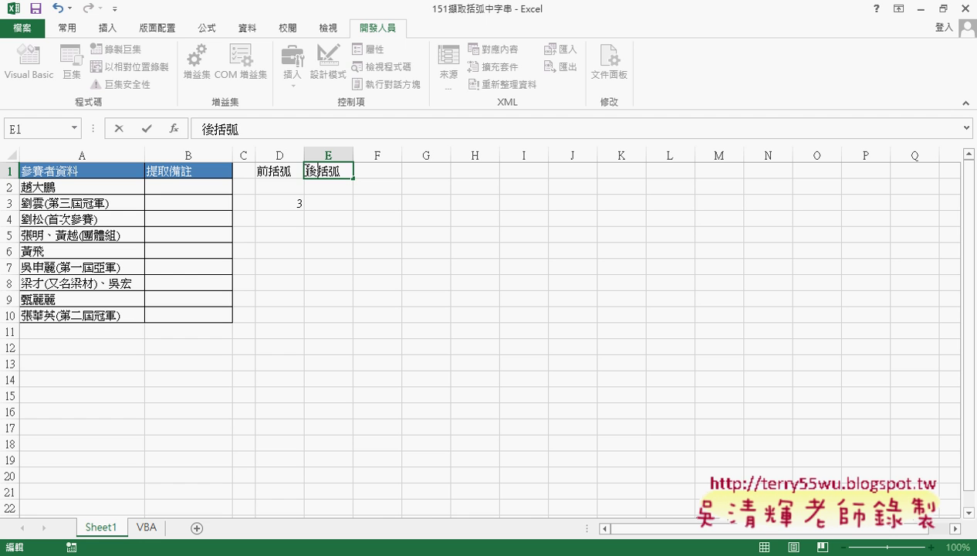
pyautogui.press('Return')
# Copy D3's FIND formula into E3 as =FIND(")",A3), returning 9
pyautogui.click(337, 203)
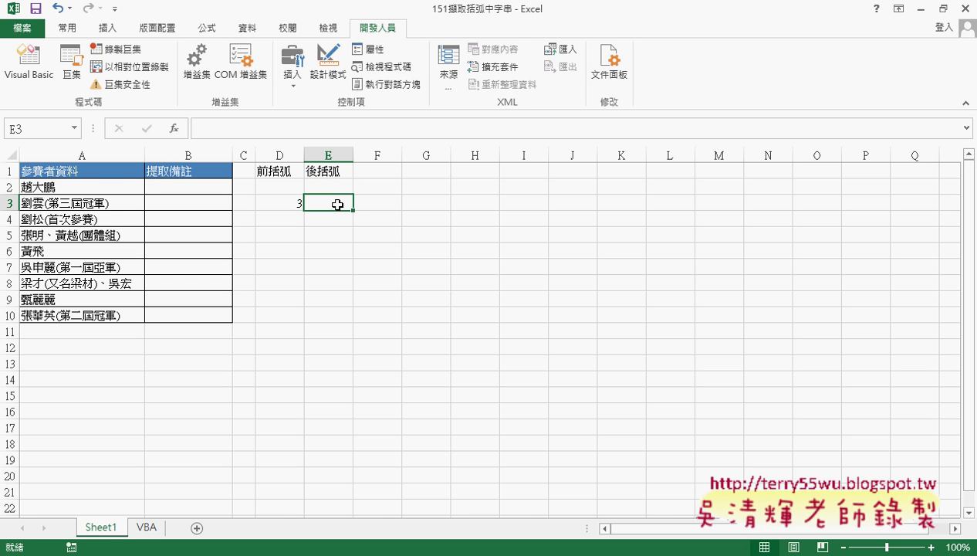
pyautogui.click(283, 202)
pyautogui.click(249, 129)
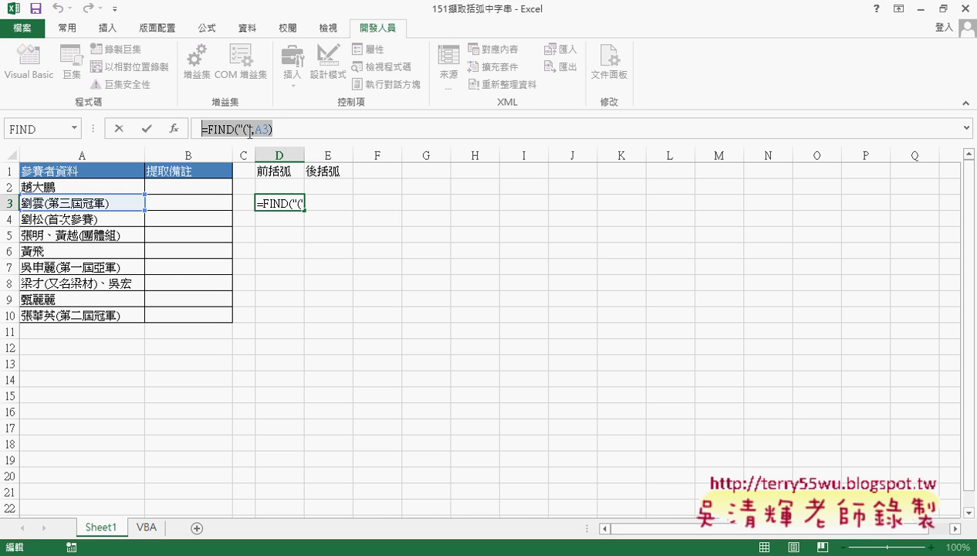
pyautogui.click(147, 128)
pyautogui.click(325, 203)
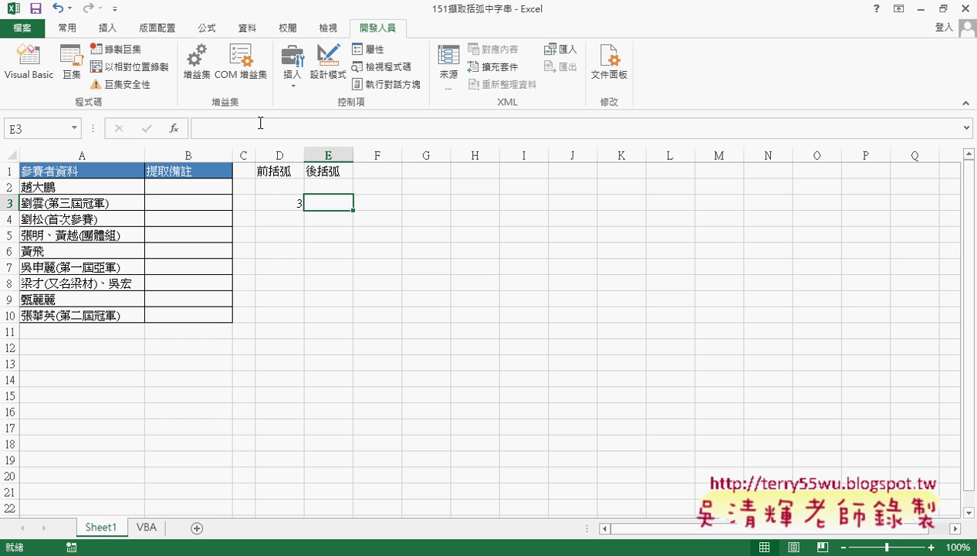
pyautogui.click(260, 124)
pyautogui.hotkey('ctrl', 'v')
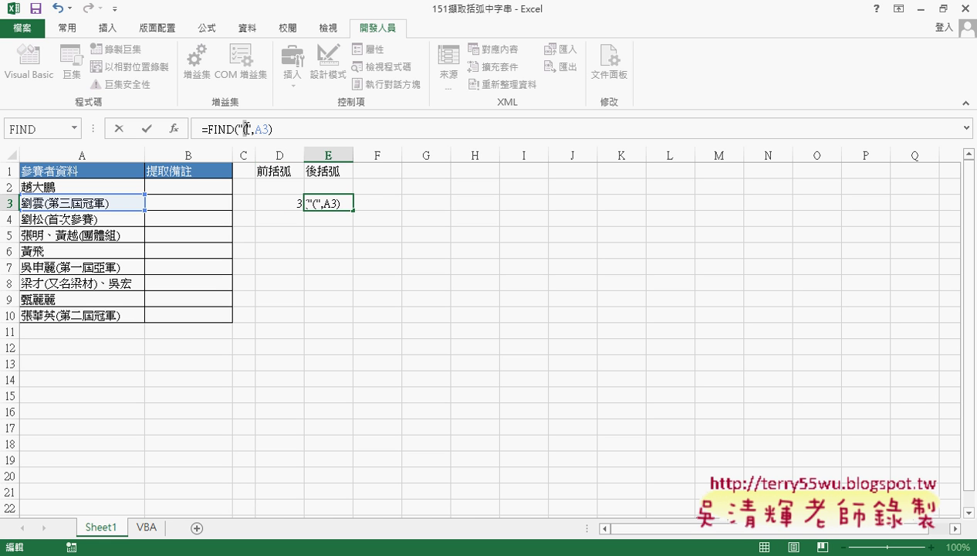
pyautogui.click(246, 129)
pyautogui.press('BackSpace')
pyautogui.write(')')
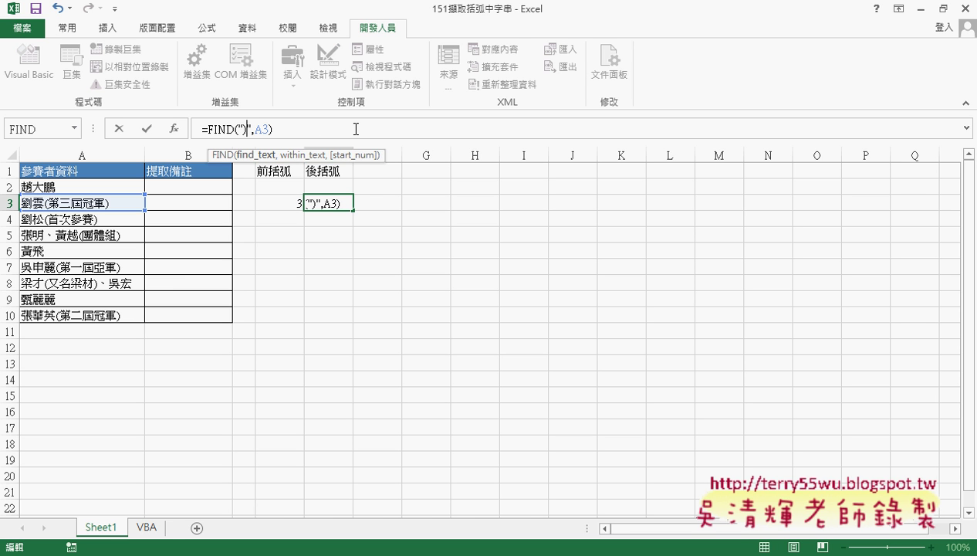
pyautogui.click(150, 128)
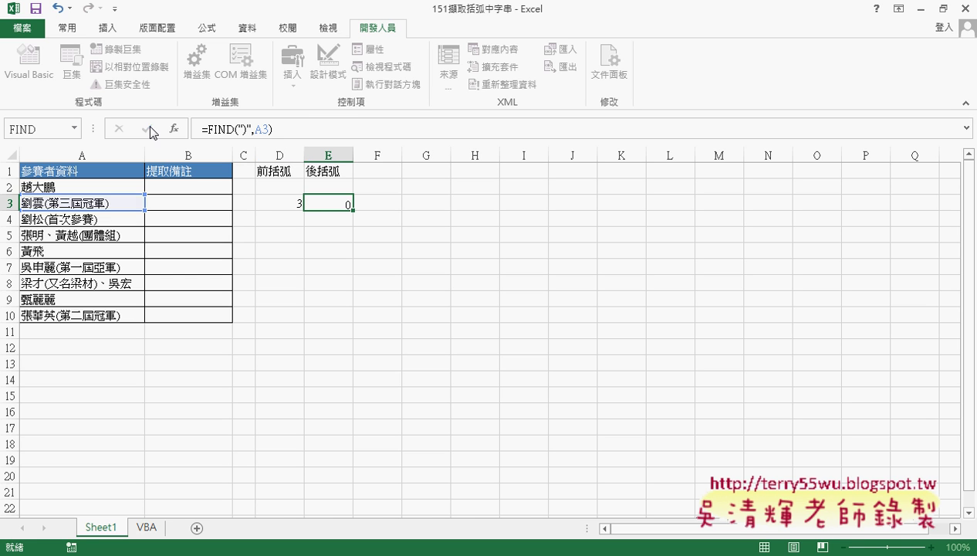
pyautogui.click(286, 205)
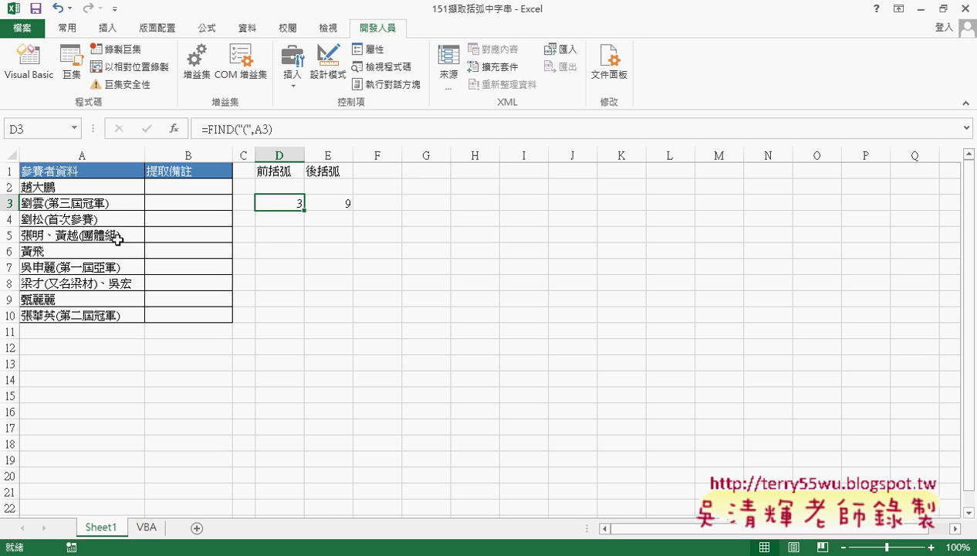
pyautogui.click(391, 175)
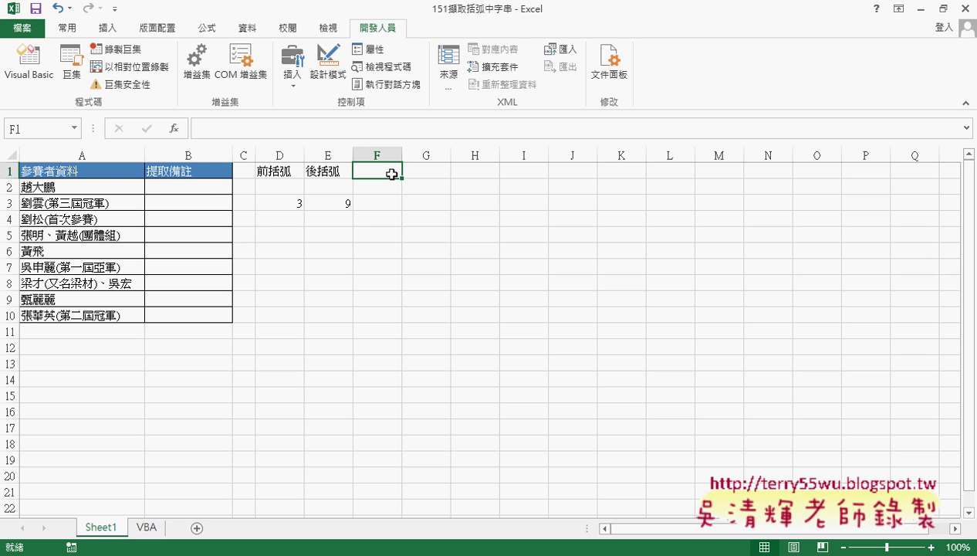
# Widen column F and head it 資料
pyautogui.moveTo(403, 155); pyautogui.dragTo(437, 156)
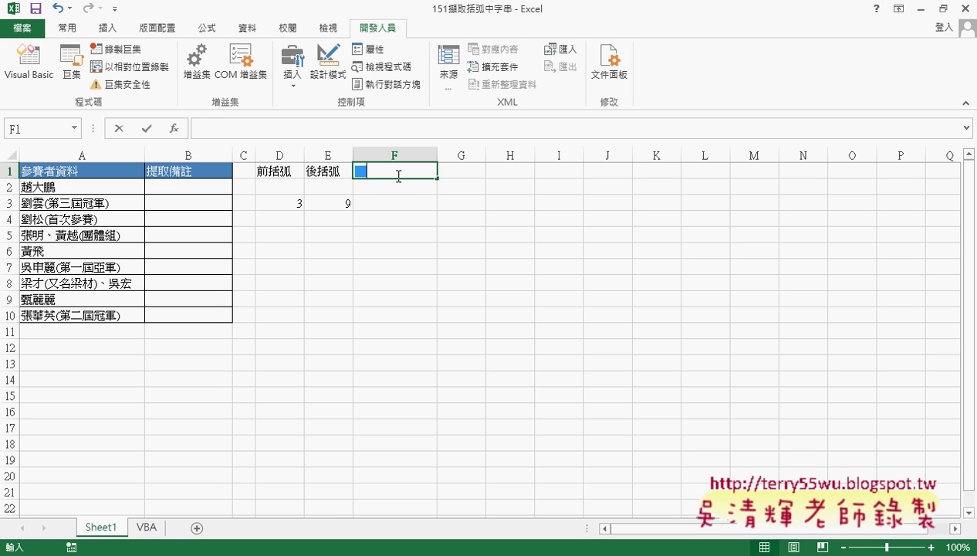
pyautogui.write('資料')
pyautogui.press('Return')
pyautogui.press('Return')
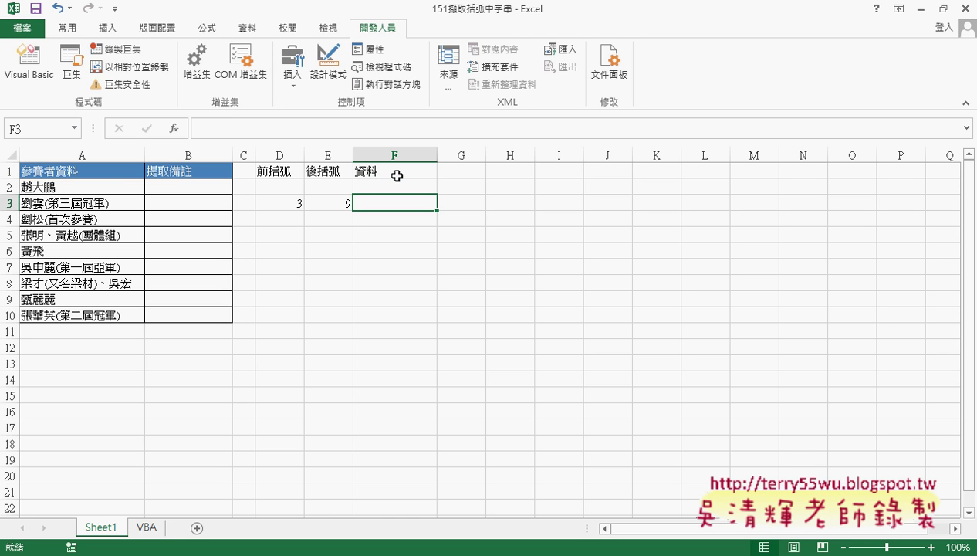
# Insert the MID text function into F3, ready for its arguments
pyautogui.click(175, 128)
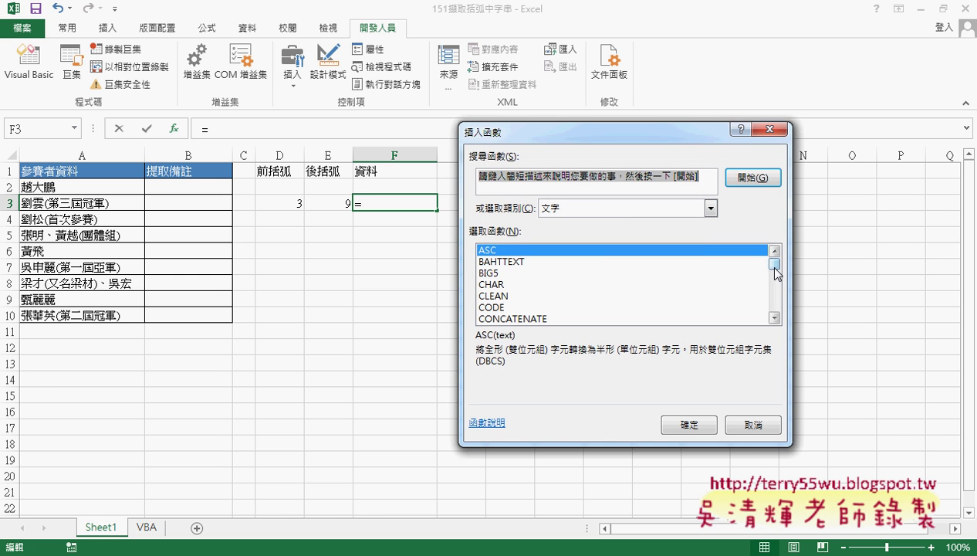
pyautogui.moveTo(774, 263); pyautogui.dragTo(774, 292)
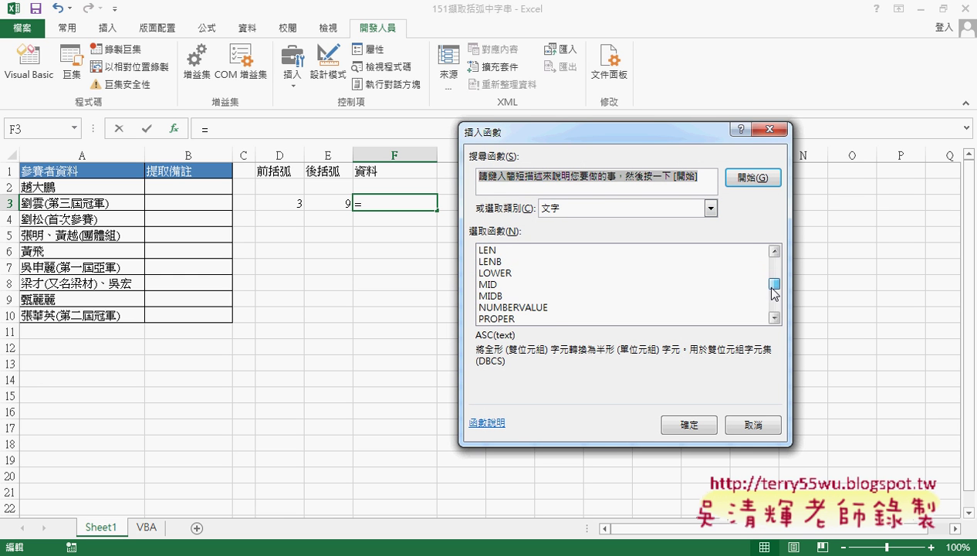
pyautogui.click(500, 287)
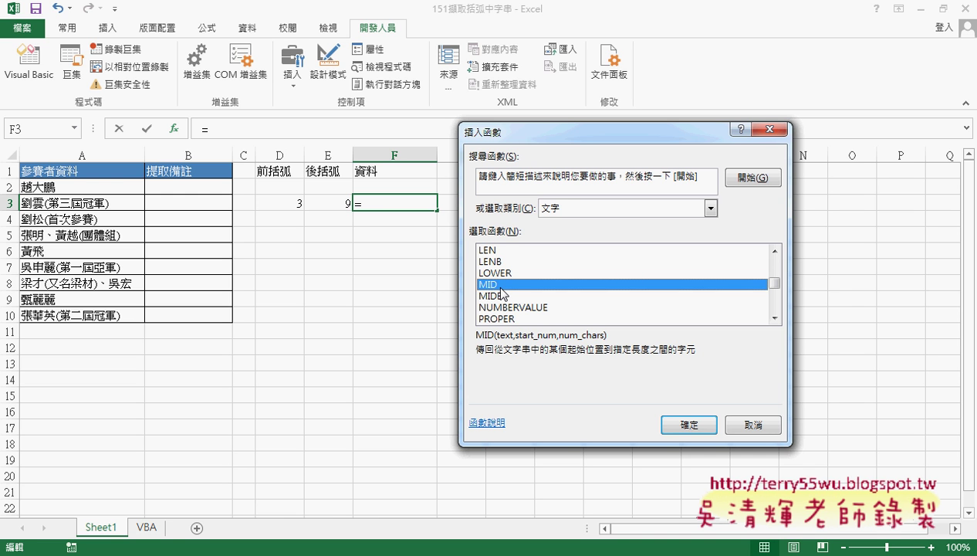
pyautogui.click(684, 424)
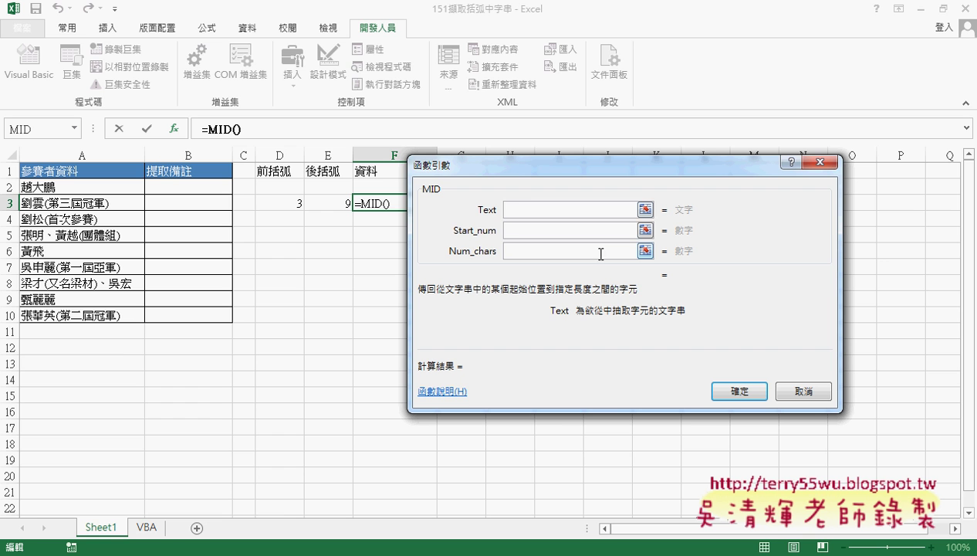
# Give MID the arguments A3, D3+1 and E3-D3-1 so F3 returns 第三屆冠軍
pyautogui.click(76, 204)
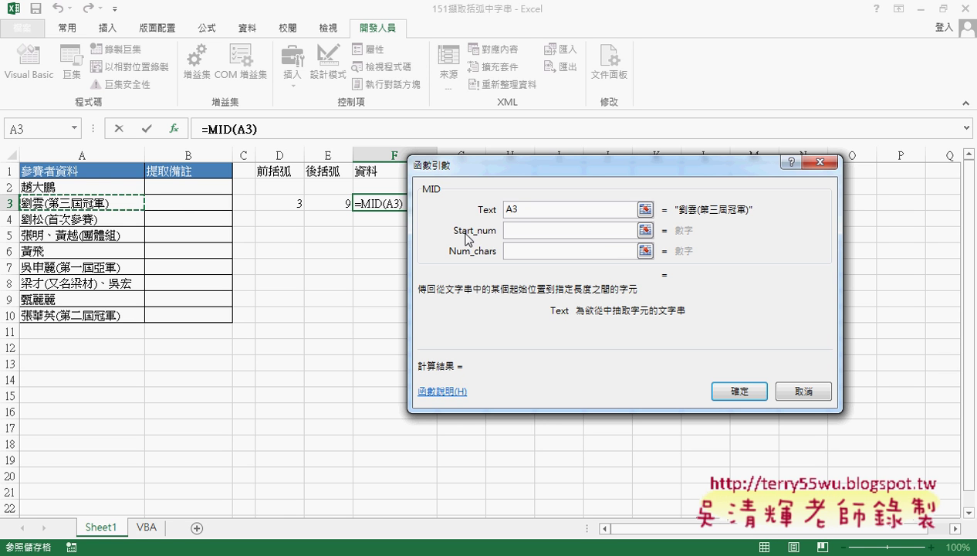
pyautogui.click(513, 230)
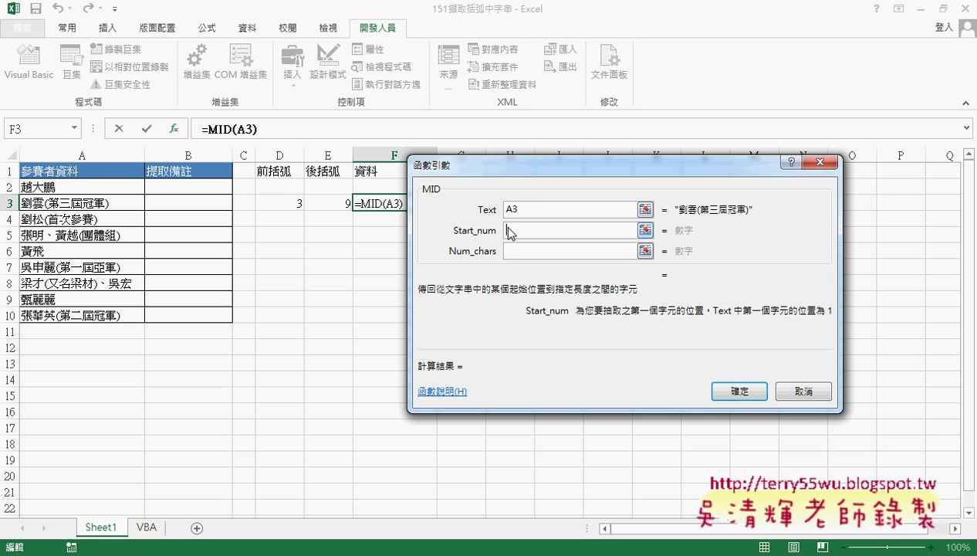
pyautogui.click(283, 207)
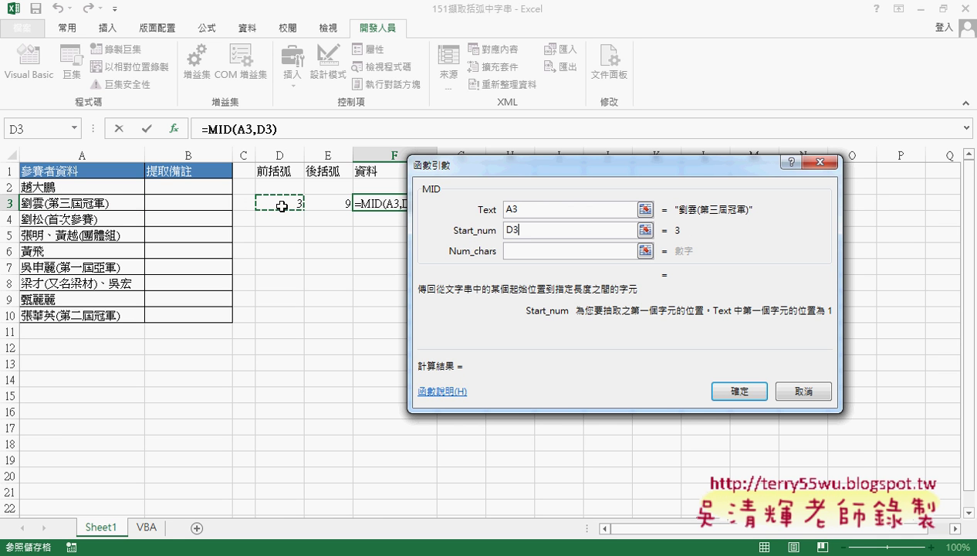
pyautogui.write('+1')
pyautogui.click(524, 253)
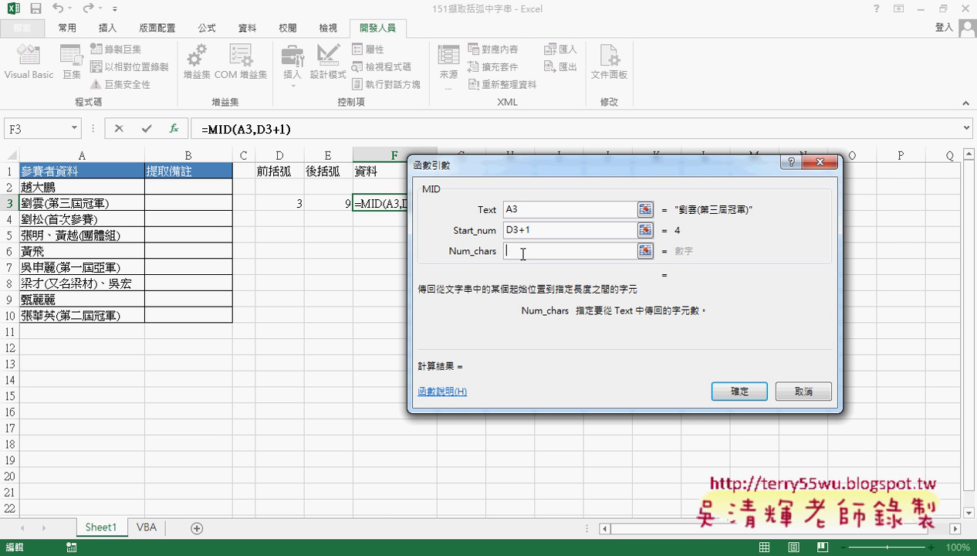
pyautogui.click(331, 206)
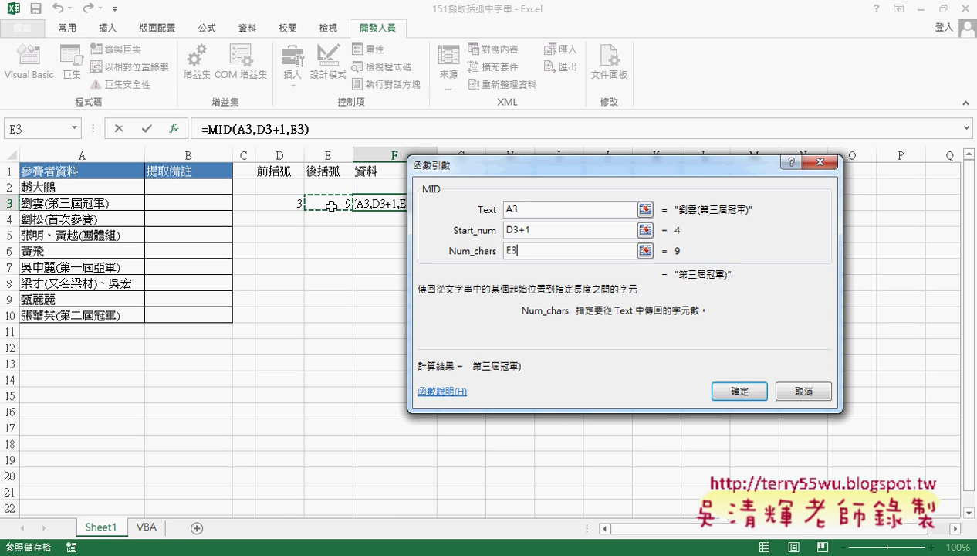
pyautogui.write('-')
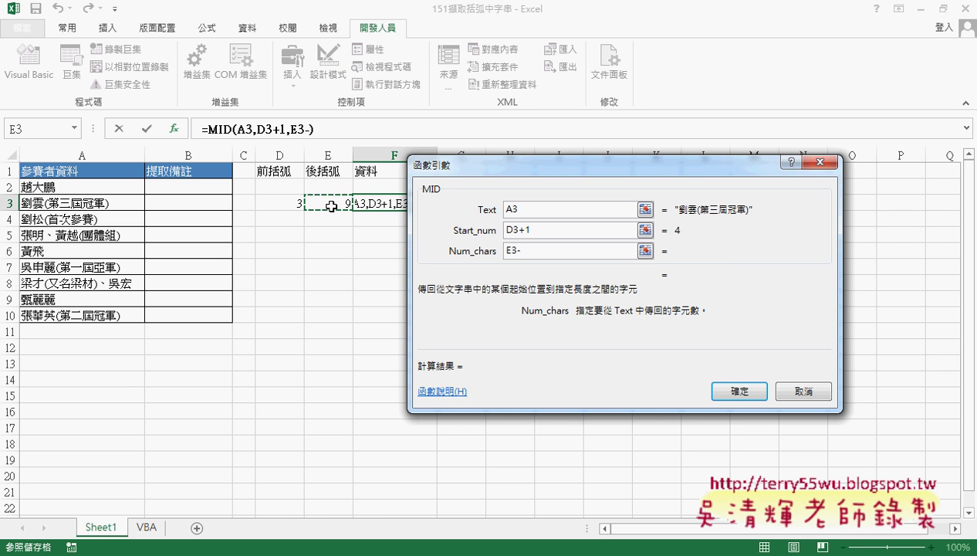
pyautogui.click(291, 203)
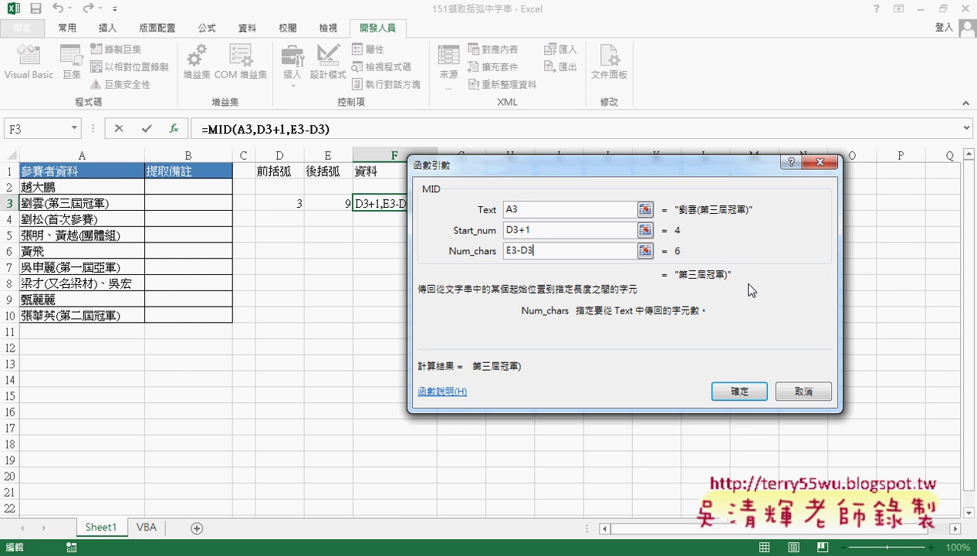
pyautogui.write('-1')
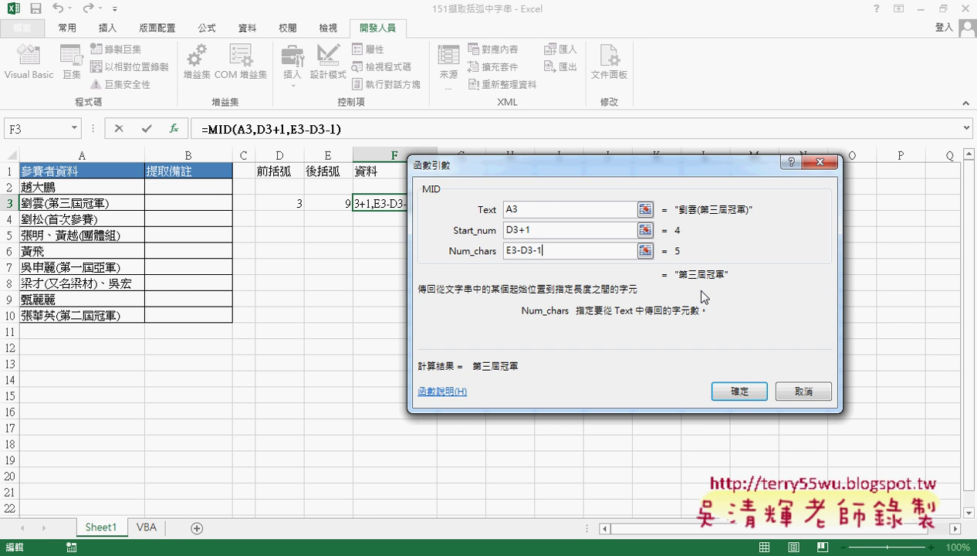
pyautogui.click(738, 391)
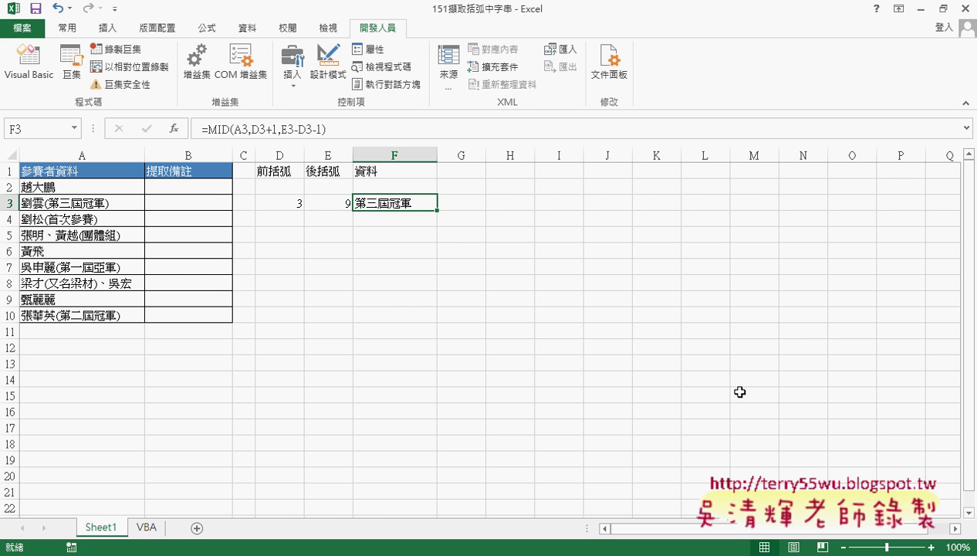
# Fill D3's opening-parenthesis FIND formula down to D10 and up to D2
pyautogui.moveTo(437, 210)
pyautogui.mouseDown()
pyautogui.moveTo(446, 330)
pyautogui.moveTo(441, 204)
pyautogui.mouseUp()
pyautogui.click(297, 208)
pyautogui.moveTo(304, 210); pyautogui.dragTo(307, 317)
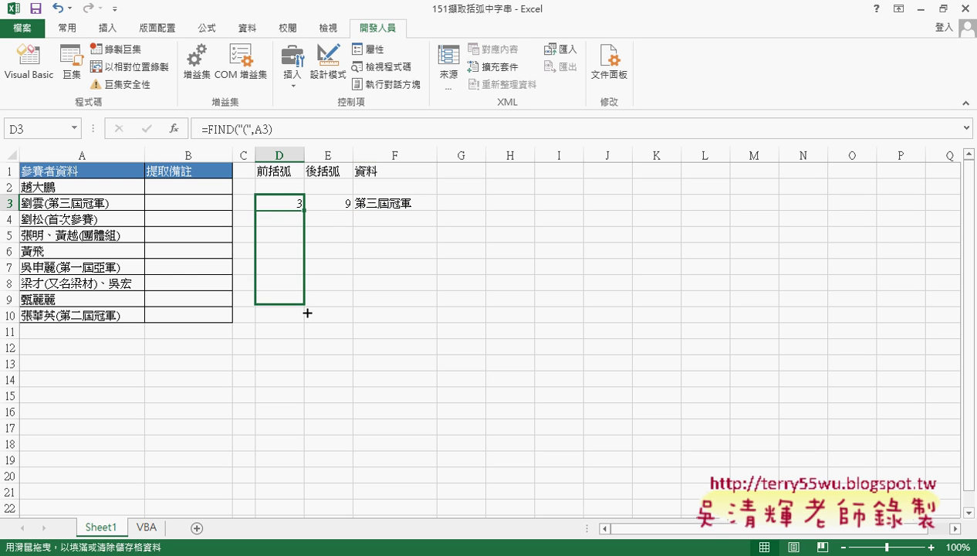
pyautogui.click(297, 204)
pyautogui.moveTo(303, 207); pyautogui.dragTo(293, 188)
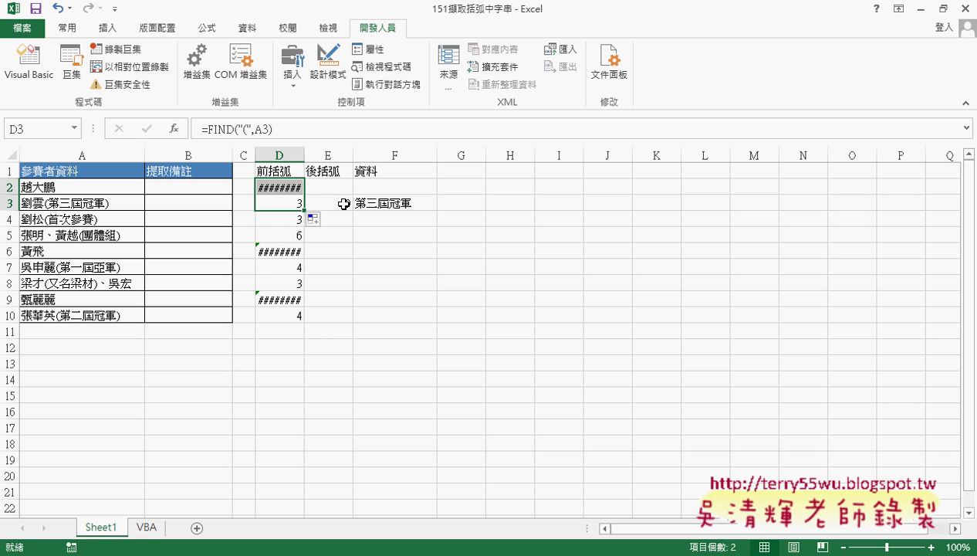
# Fill E3's closing-parenthesis formula across E2:E10 and AutoFit columns D and E to show #VALUE!
pyautogui.click(343, 203)
pyautogui.moveTo(349, 209)
pyautogui.mouseDown()
pyautogui.moveTo(340, 188)
pyautogui.moveTo(353, 319)
pyautogui.mouseUp()
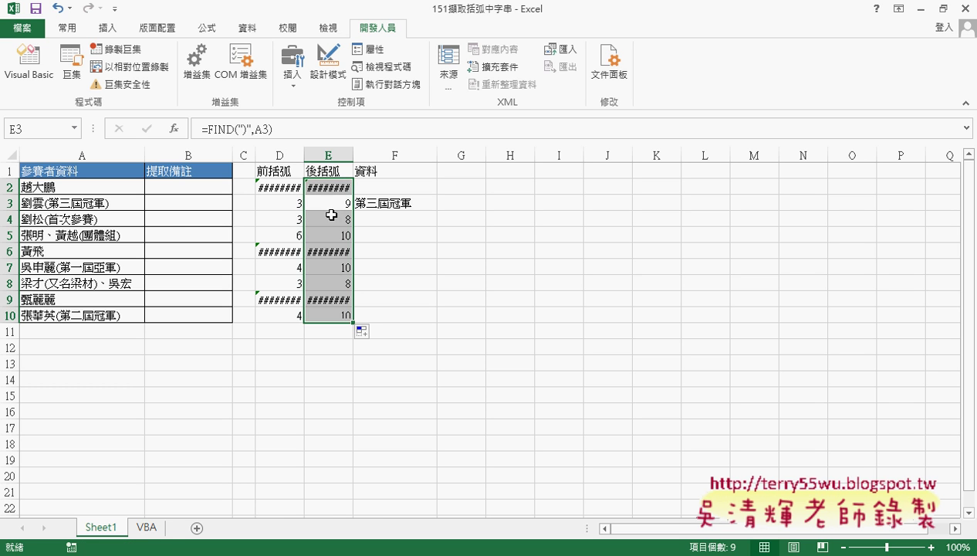
pyautogui.click(283, 187)
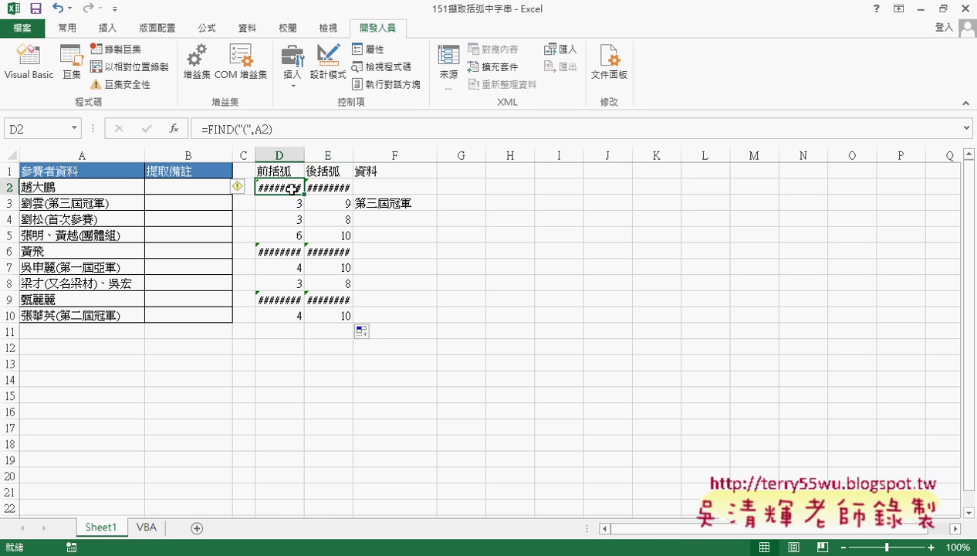
pyautogui.doubleClick(304, 155)
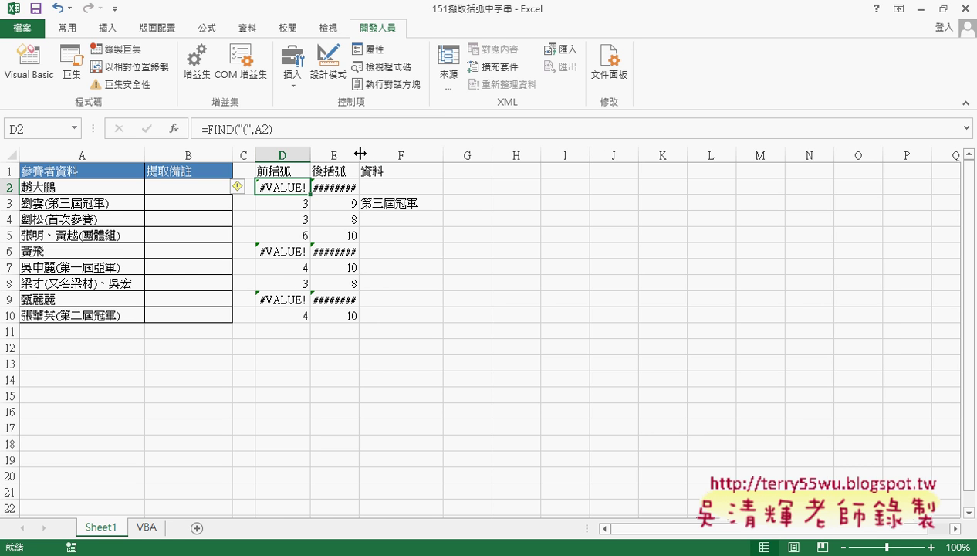
pyautogui.doubleClick(359, 152)
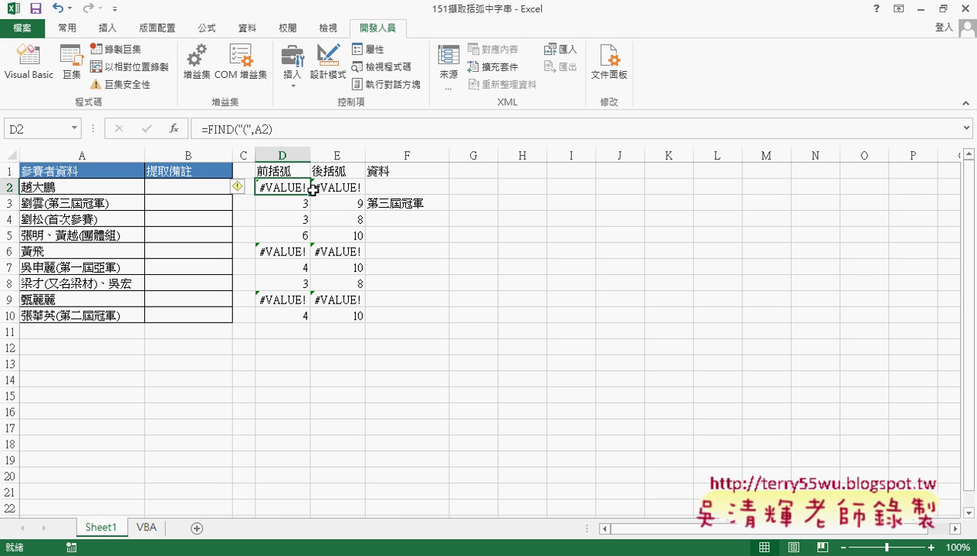
# Copy F3's MID formula over F2:F10, yielding notes like 首次參賽 and 團體組
pyautogui.click(434, 203)
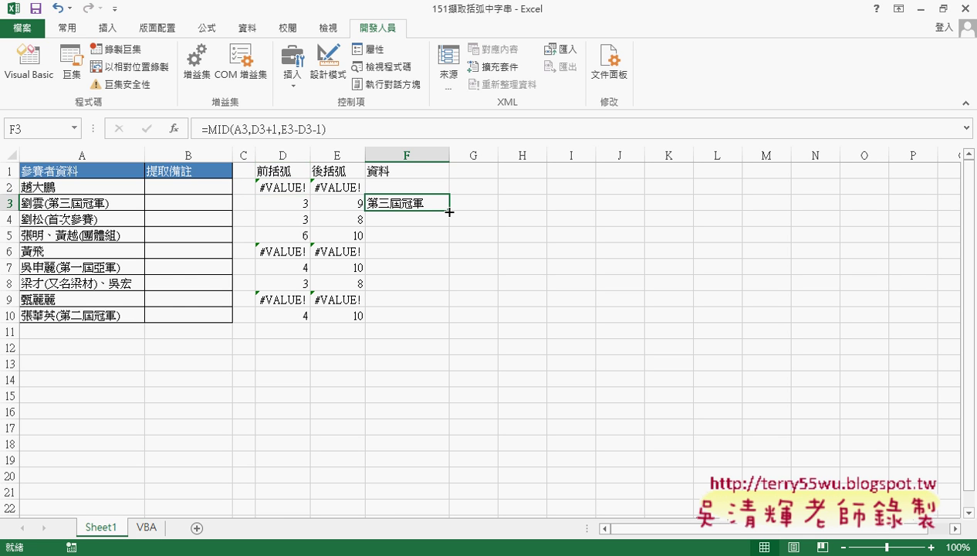
pyautogui.moveTo(448, 202)
pyautogui.mouseDown()
pyautogui.moveTo(450, 188)
pyautogui.moveTo(448, 324)
pyautogui.mouseUp()
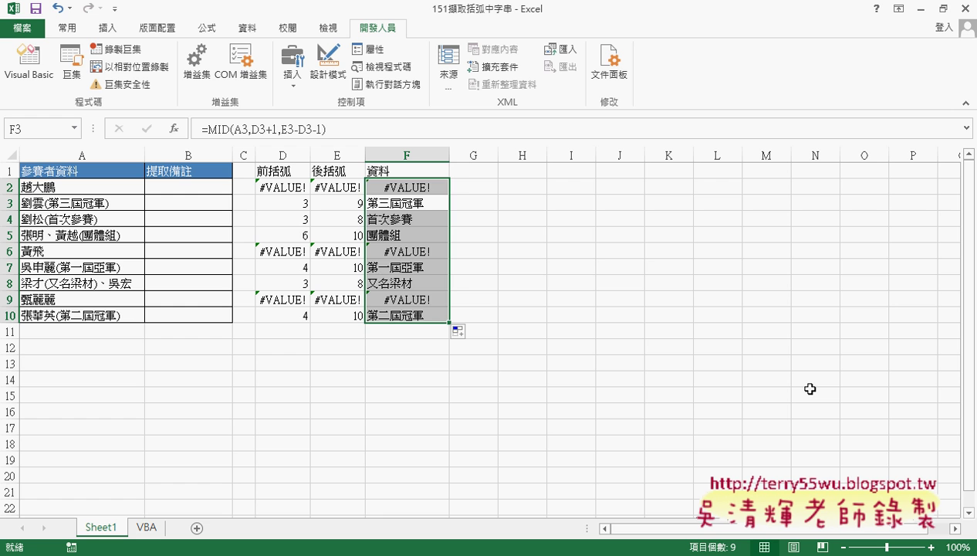
pyautogui.click(469, 170)
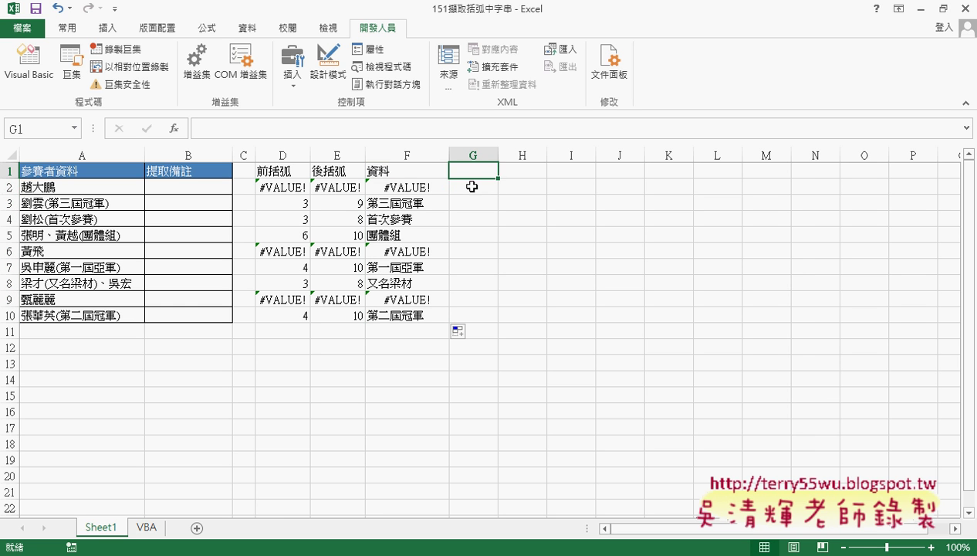
# Insert the IFERROR function into G2 from the 邏輯 (Logical) category
pyautogui.click(472, 187)
pyautogui.click(174, 129)
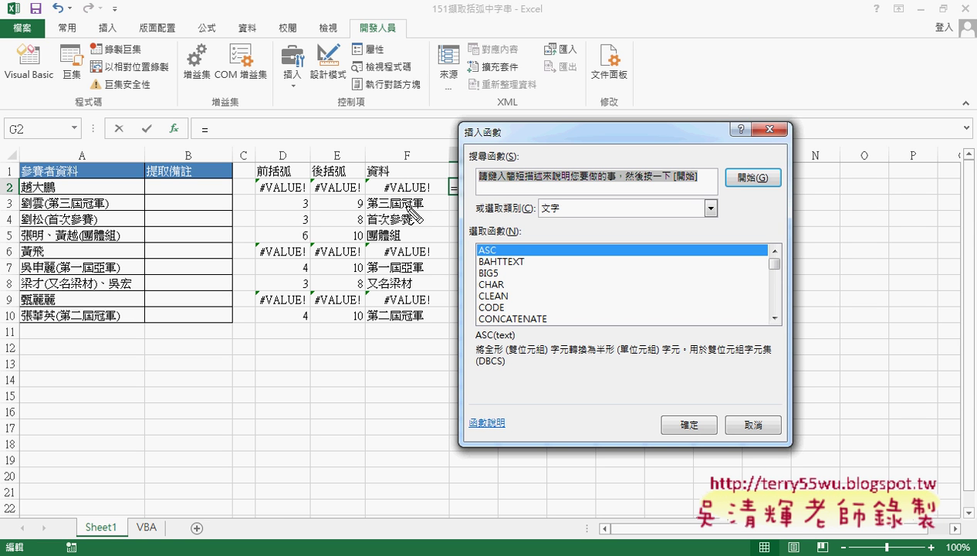
pyautogui.moveTo(432, 192); pyautogui.dragTo(414, 206)
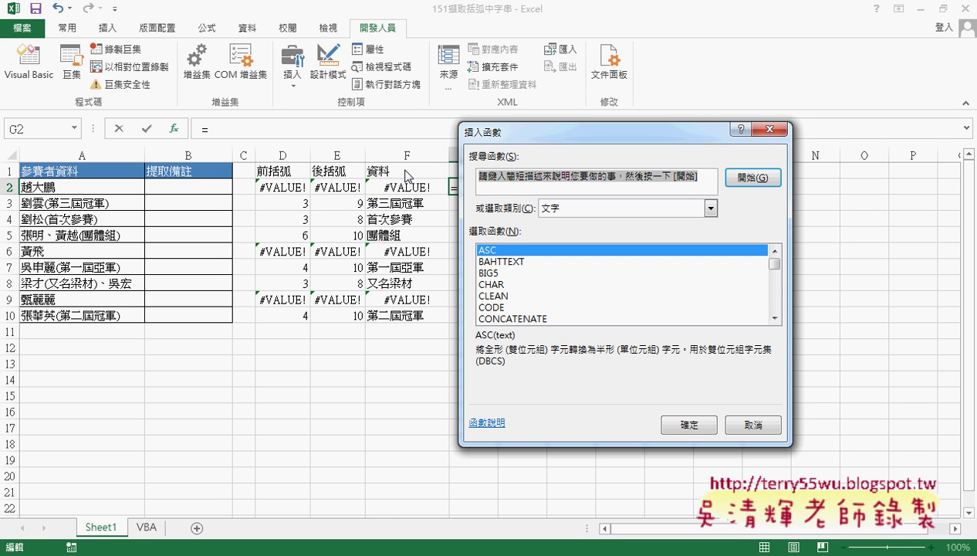
pyautogui.click(608, 211)
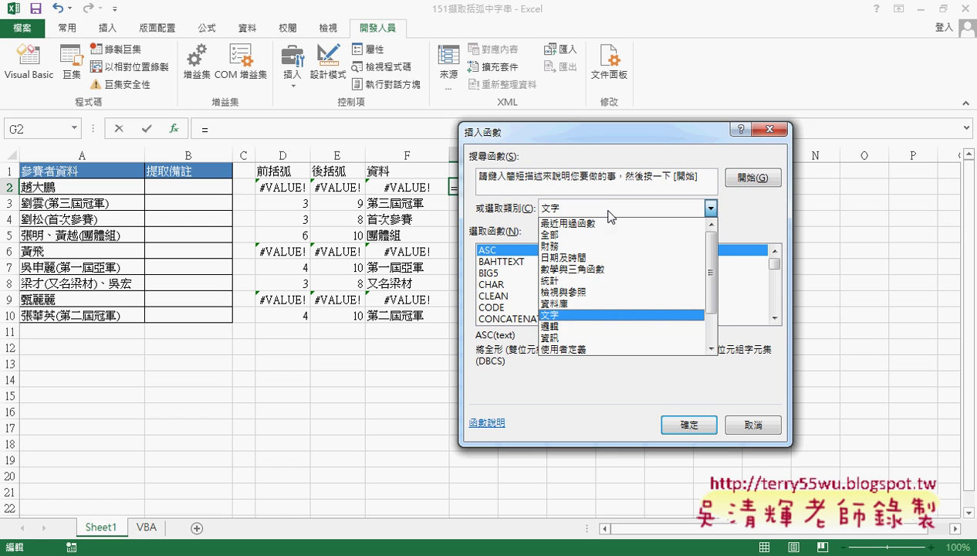
pyautogui.click(618, 334)
pyautogui.click(491, 290)
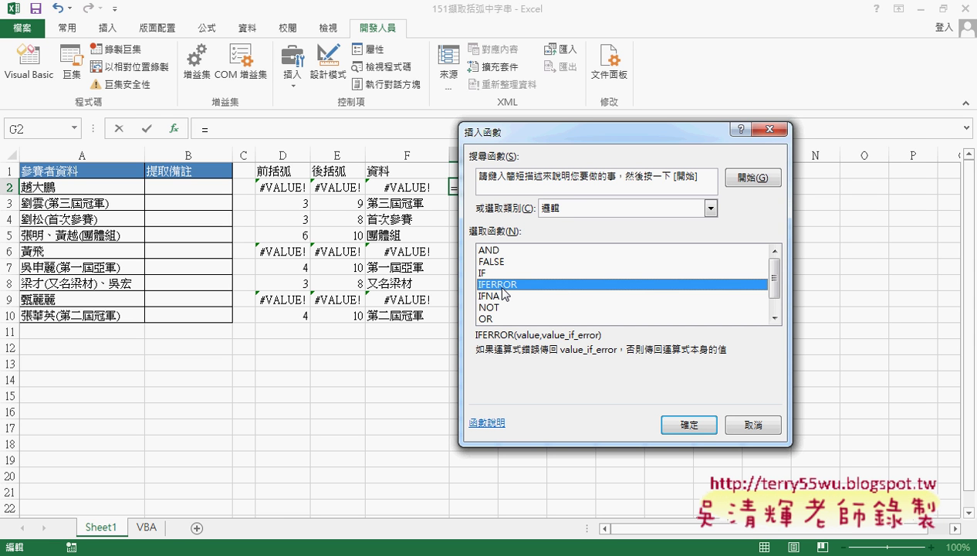
pyautogui.click(680, 426)
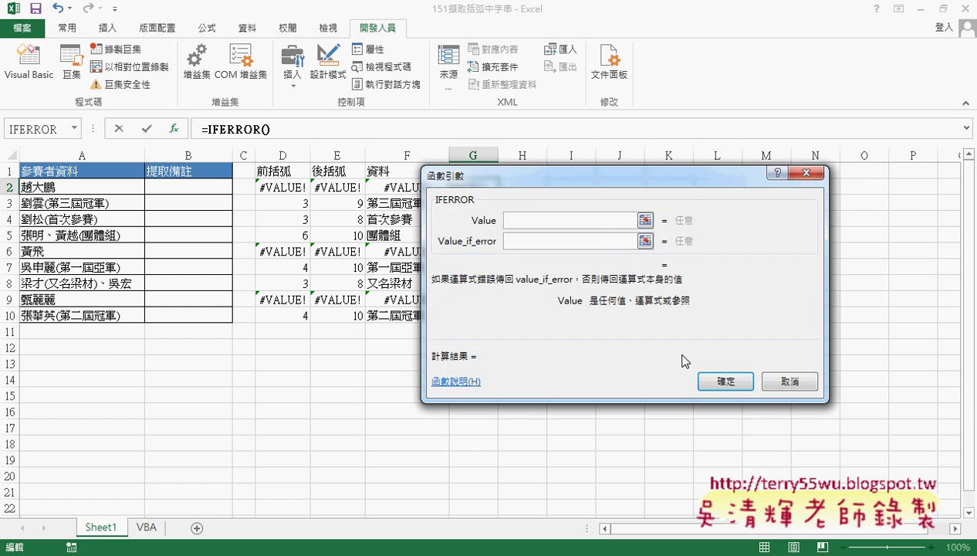
# Enter =IFERROR(F2,"") in G2 and fill it down to G10
pyautogui.moveTo(652, 174); pyautogui.dragTo(783, 169)
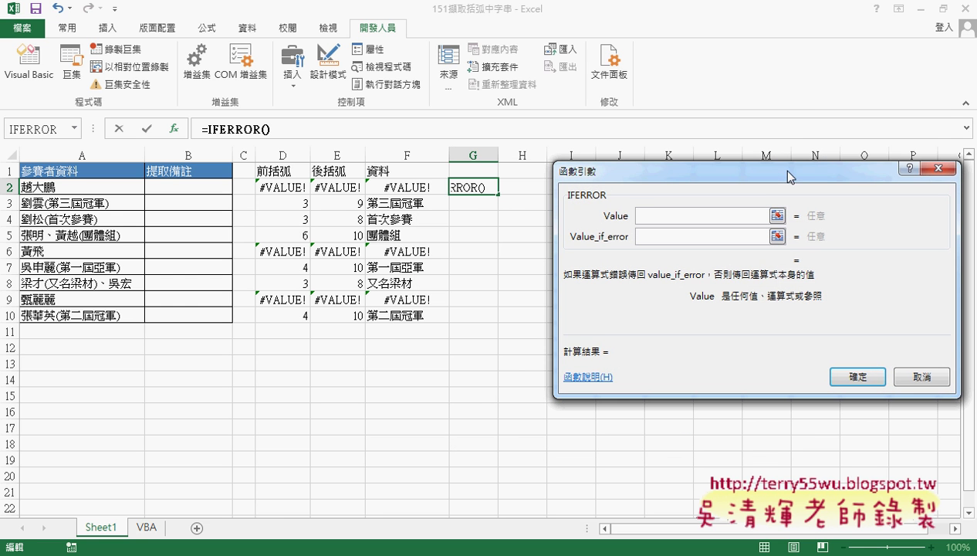
pyautogui.click(398, 187)
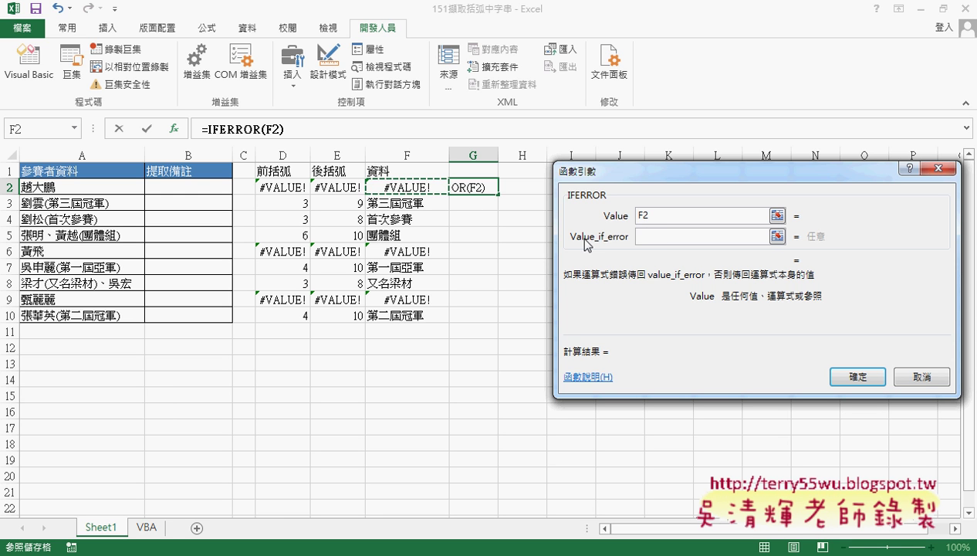
pyautogui.click(641, 236)
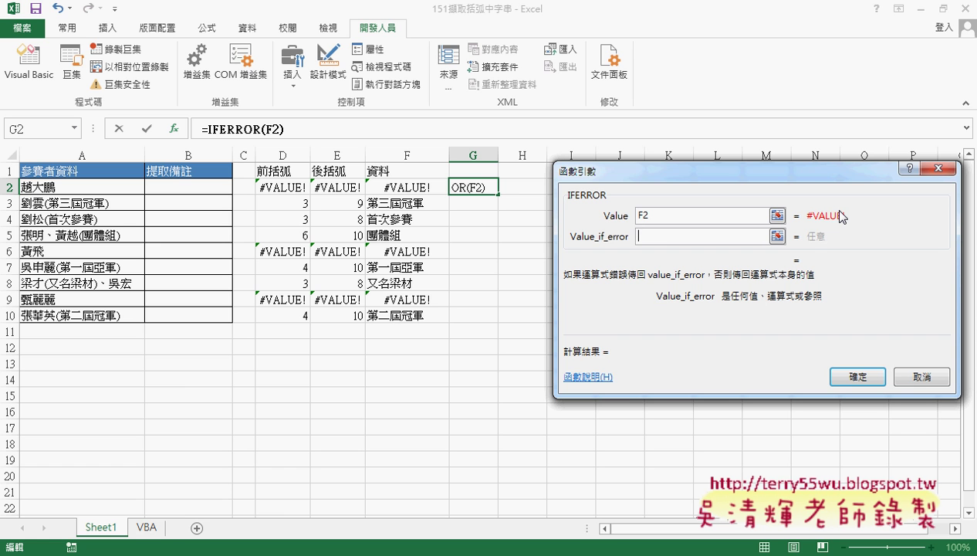
pyautogui.write('""')
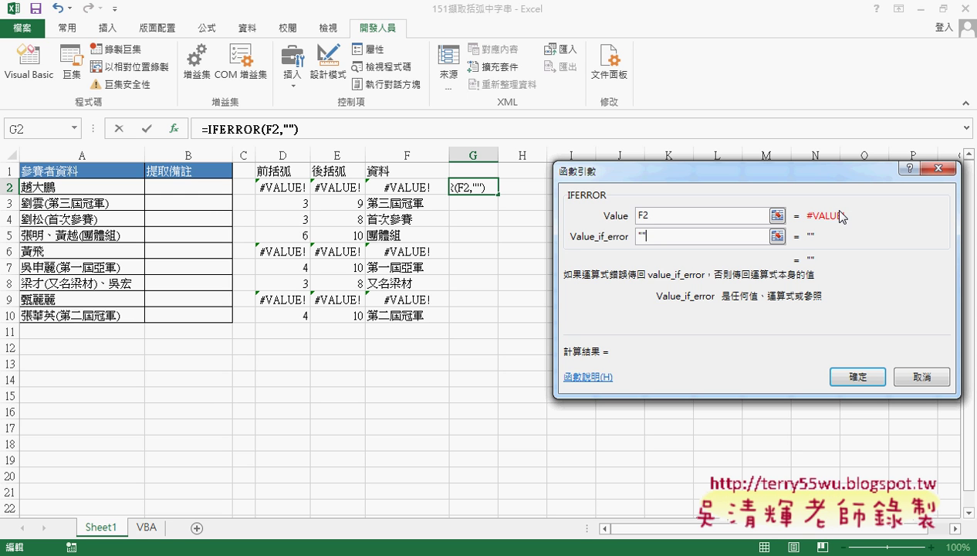
pyautogui.click(859, 376)
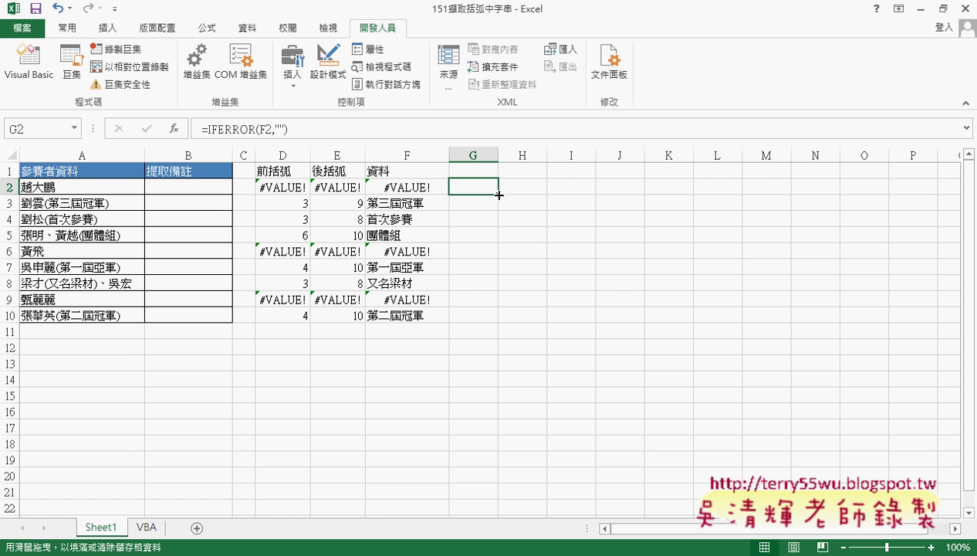
pyautogui.moveTo(499, 196); pyautogui.dragTo(500, 321)
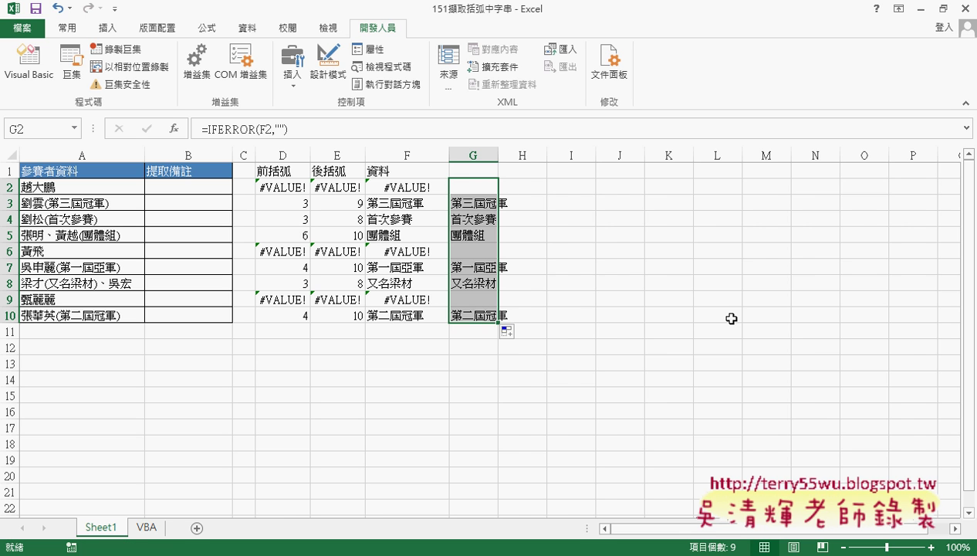
# AutoFit column G and compare B2's formula with the D2:G2 helper results
pyautogui.doubleClick(499, 155)
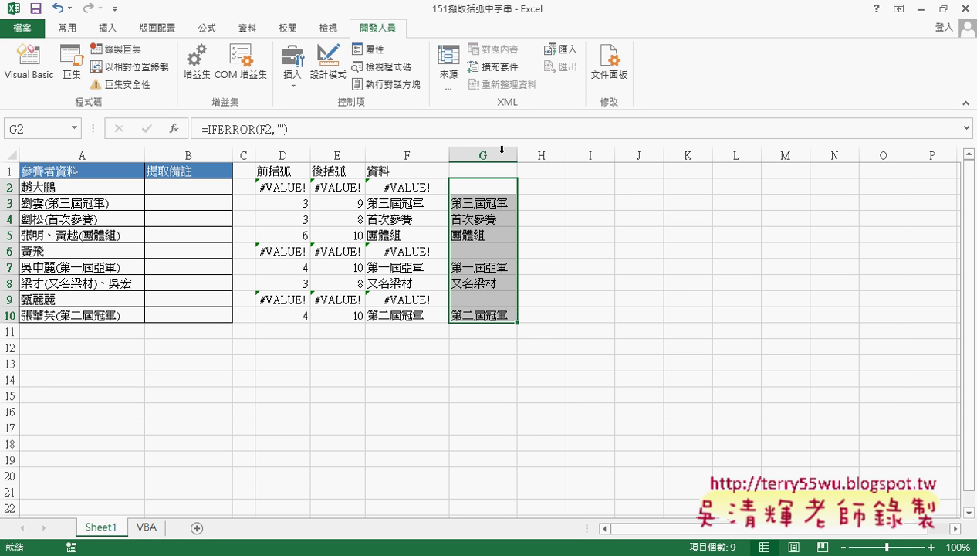
pyautogui.click(216, 187)
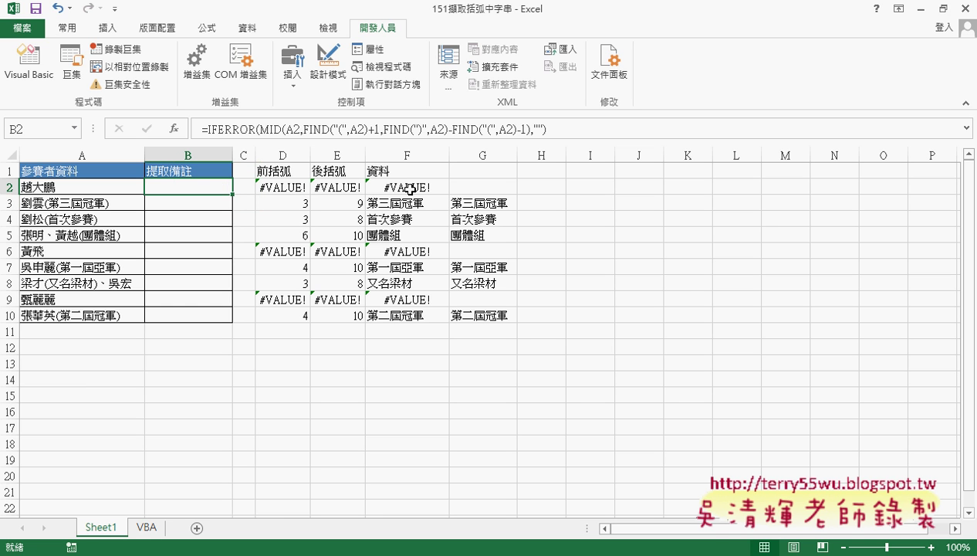
pyautogui.moveTo(282, 188); pyautogui.dragTo(487, 190)
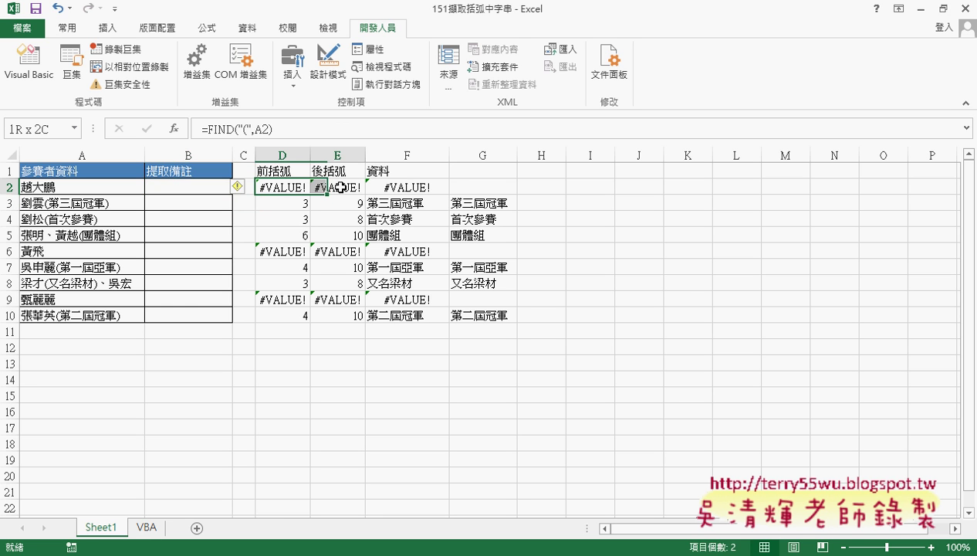
pyautogui.click(198, 186)
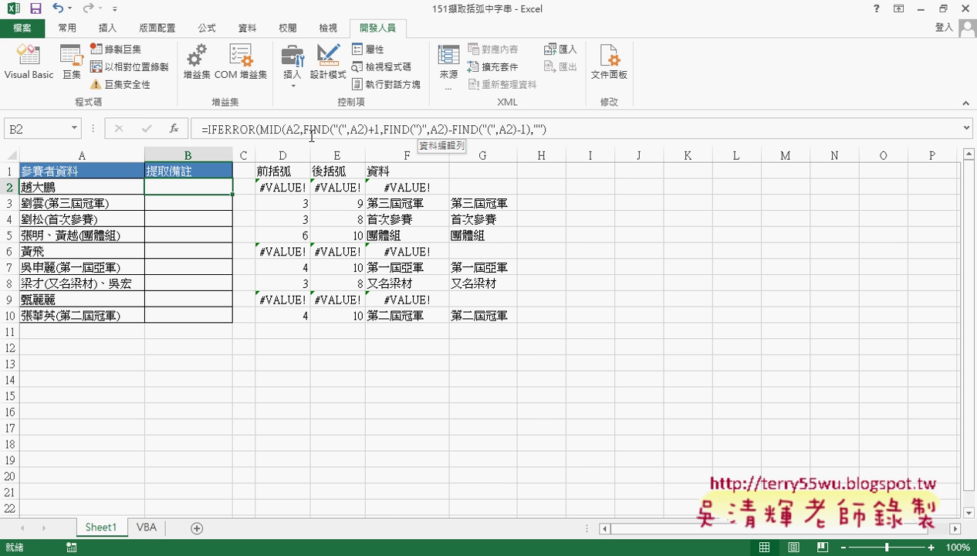
# Paste D2's FIND formula into B2, then cut FIND("(",A2) out, leaving only '='
pyautogui.click(291, 187)
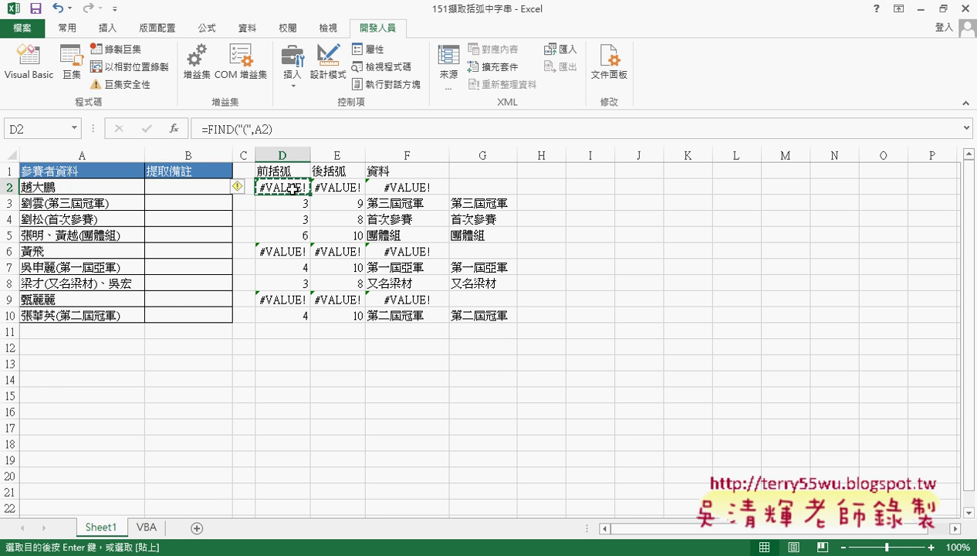
pyautogui.moveTo(272, 129); pyautogui.dragTo(166, 131)
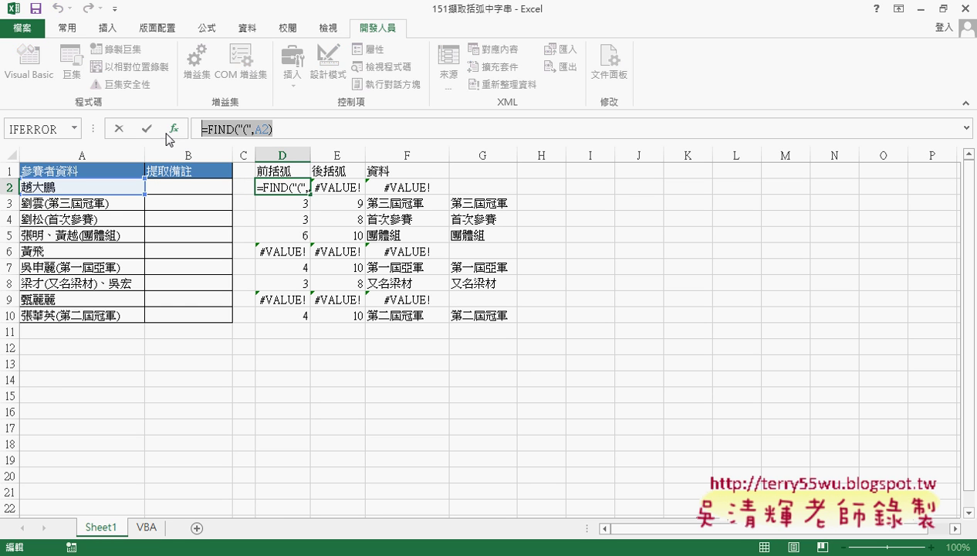
pyautogui.click(120, 130)
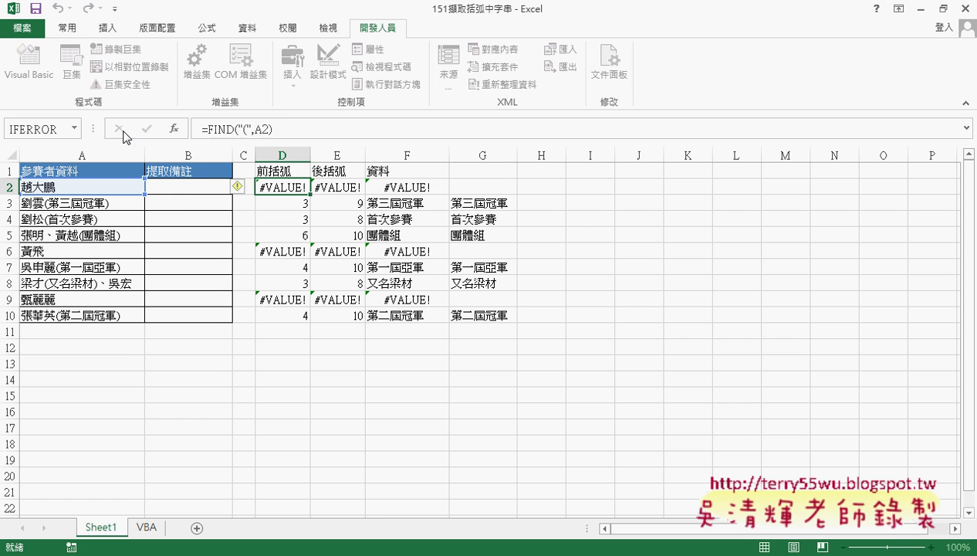
pyautogui.click(189, 187)
pyautogui.hotkey('ctrl', 'v')
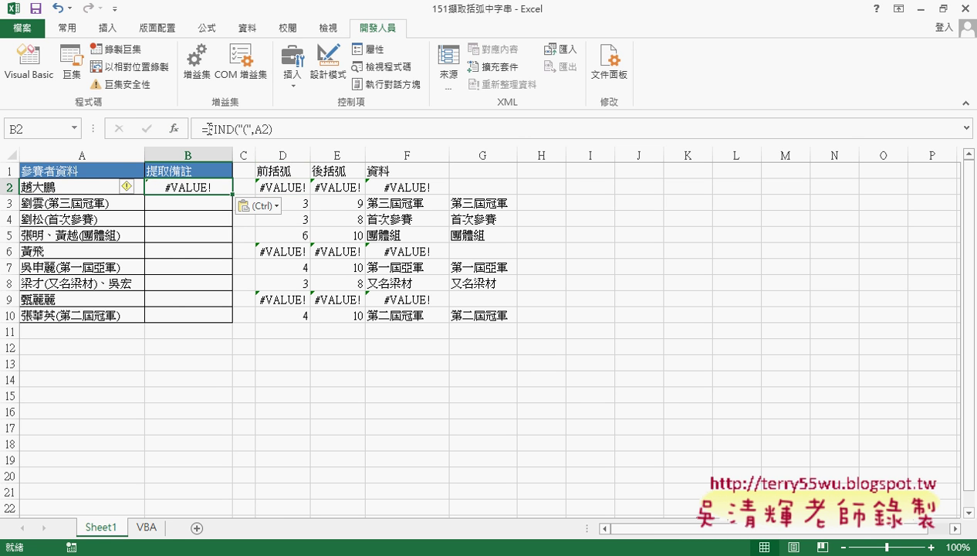
pyautogui.moveTo(207, 129); pyautogui.dragTo(298, 129)
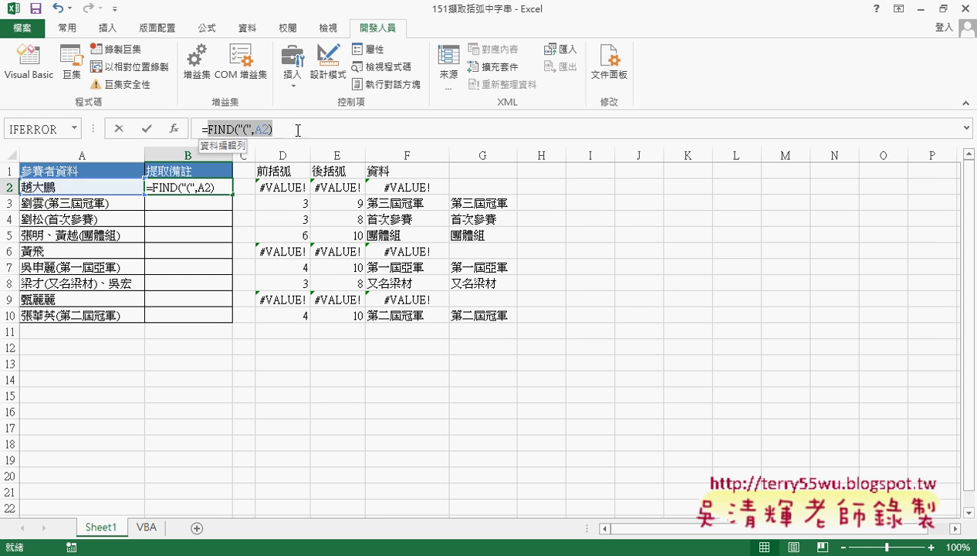
pyautogui.rightClick(258, 129)
pyautogui.click(281, 79)
# Insert MID into B2 with A2 as its source text
pyautogui.click(174, 128)
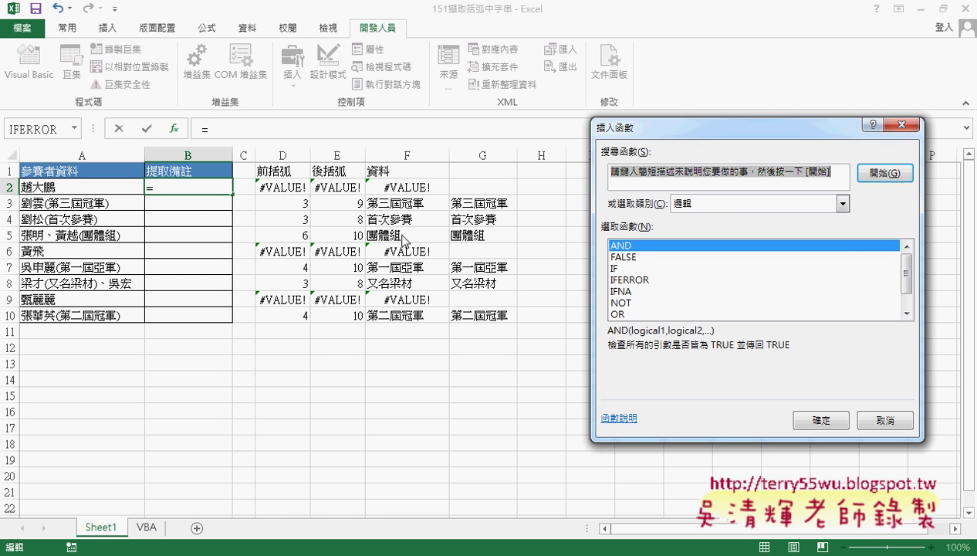
pyautogui.click(842, 204)
pyautogui.click(716, 217)
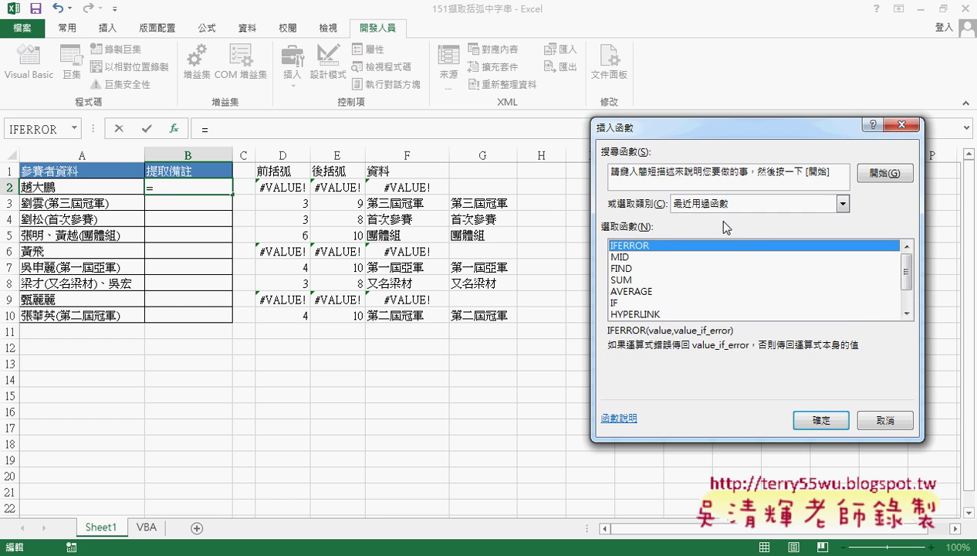
pyautogui.doubleClick(629, 257)
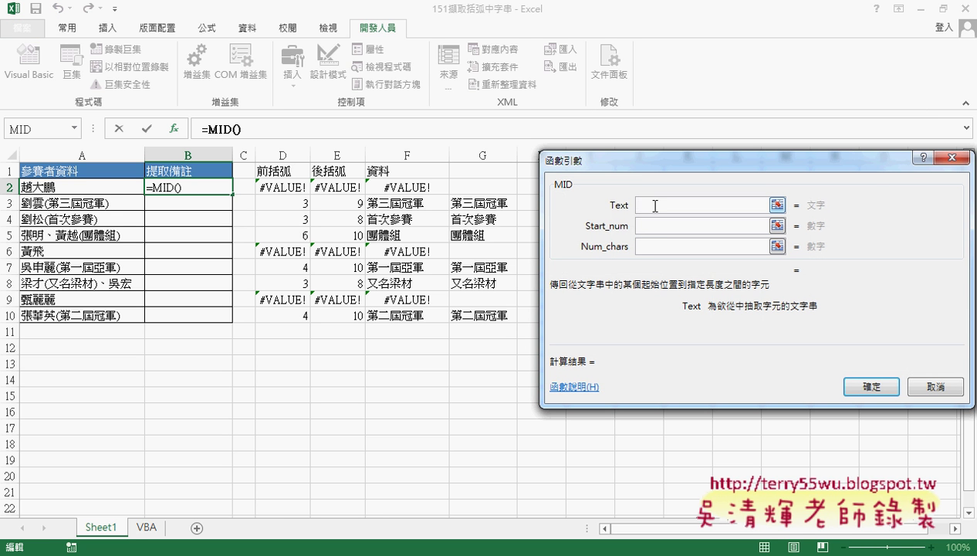
pyautogui.click(83, 186)
# Set Start_num to FIND("(",A2)+1 and paste the FIND expression into Num_chars
pyautogui.click(648, 225)
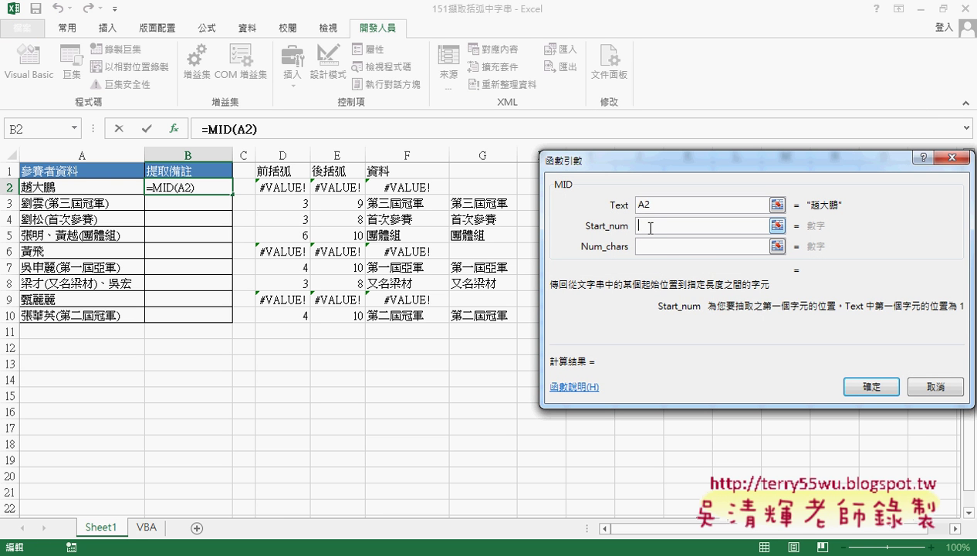
pyautogui.rightClick(650, 227)
pyautogui.click(691, 272)
pyautogui.write('+1')
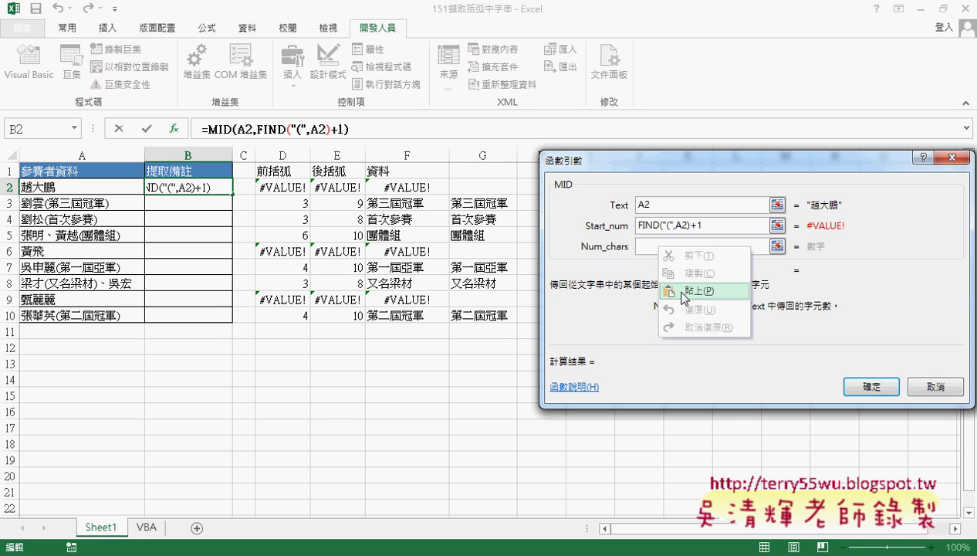
pyautogui.click(684, 292)
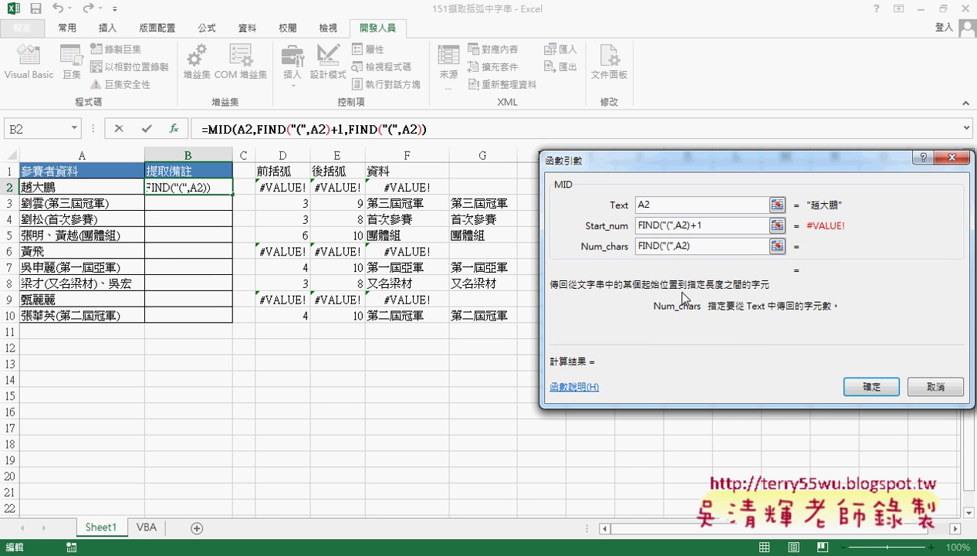
pyautogui.write('+')
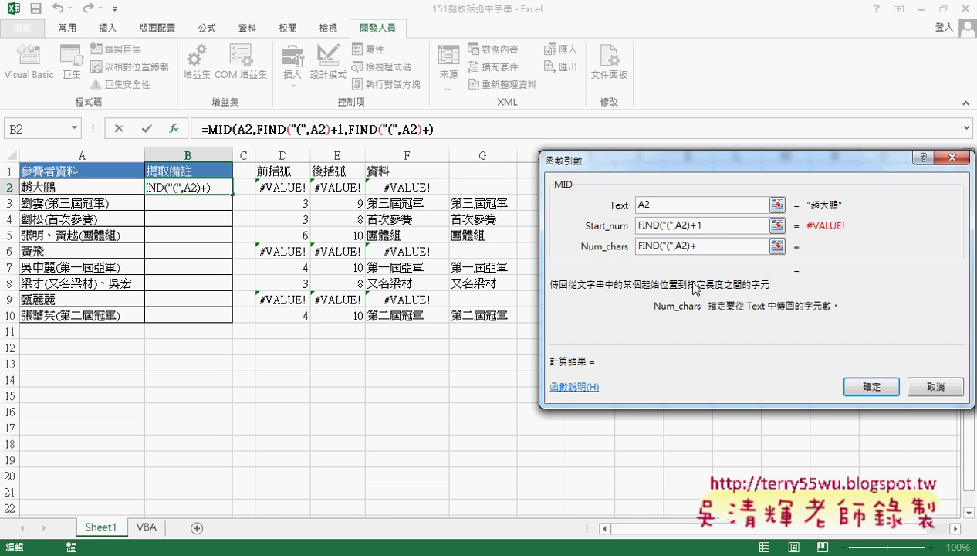
pyautogui.write('1')
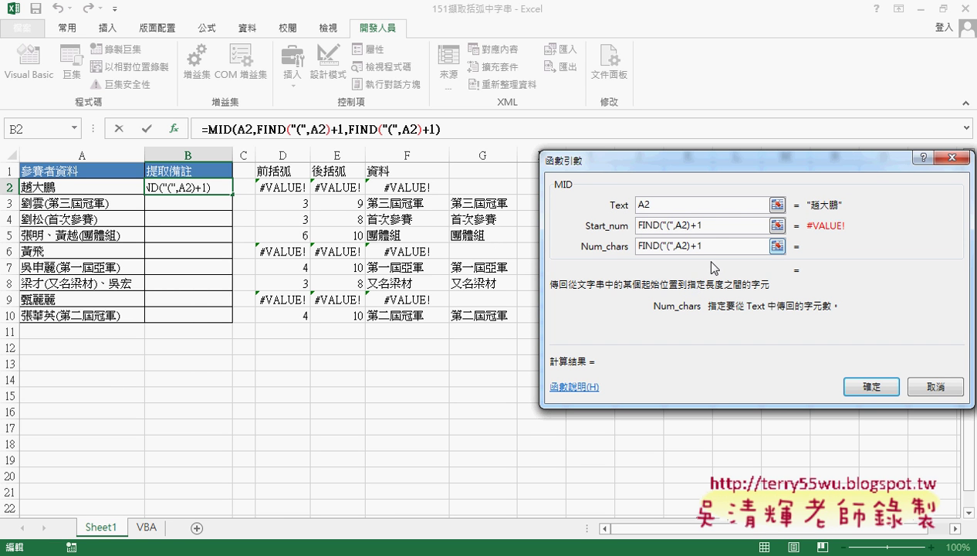
# Make Num_chars FIND(")",A2)-FIND("(",A2)-1, confirm, and fill the formula down to B10
pyautogui.click(640, 247)
pyautogui.hotkey('ctrl', 'v')
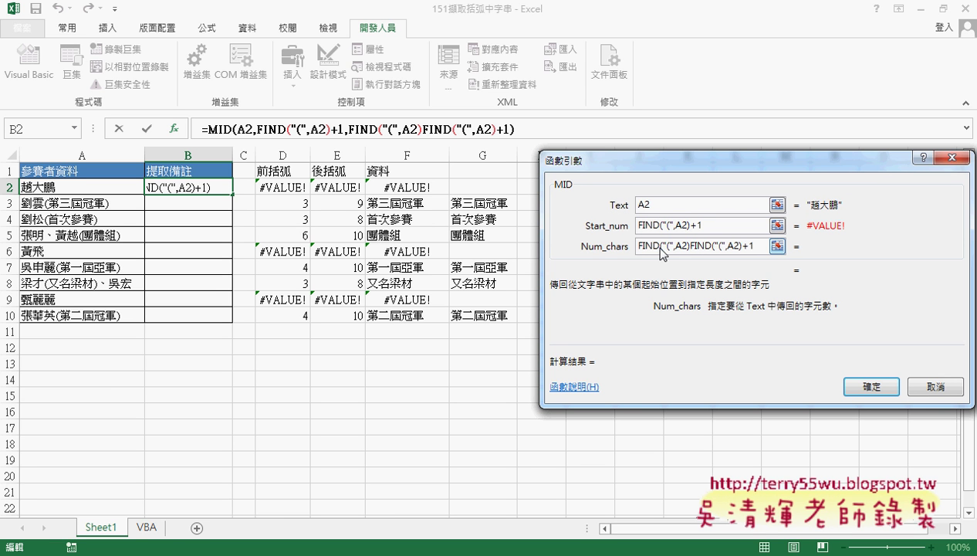
pyautogui.press('Left')
pyautogui.press('Left')
pyautogui.press('Left')
pyautogui.press('BackSpace')
pyautogui.write(')')
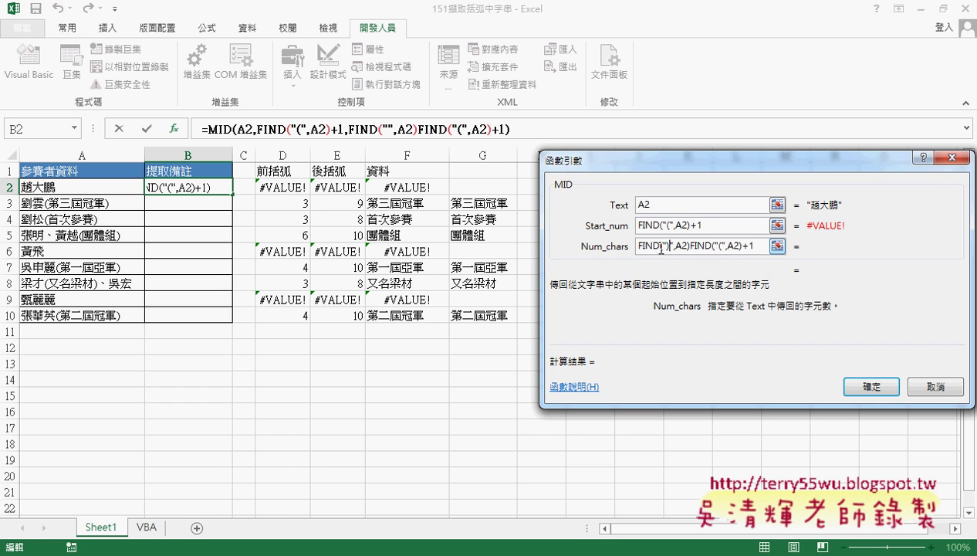
pyautogui.press('Right')
pyautogui.press('Right')
pyautogui.press('Right')
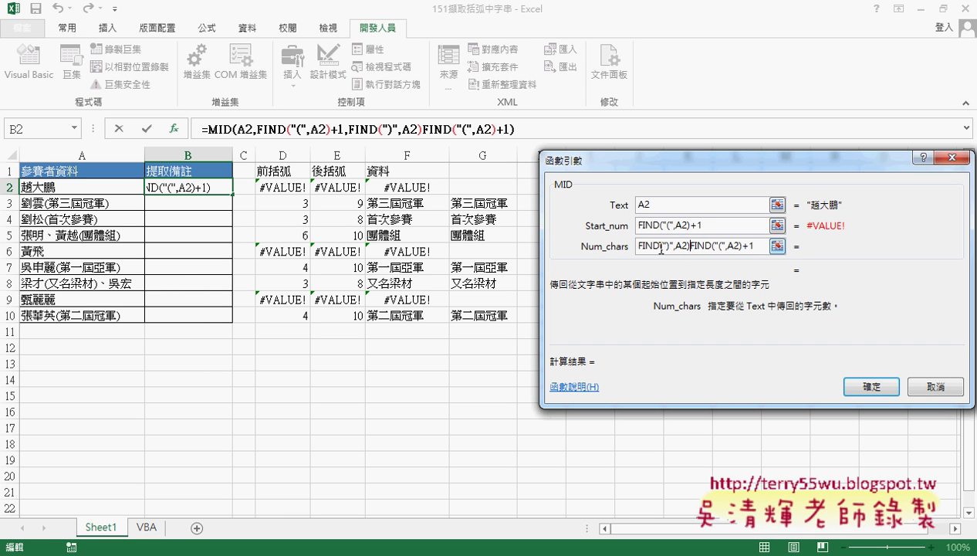
pyautogui.write('-')
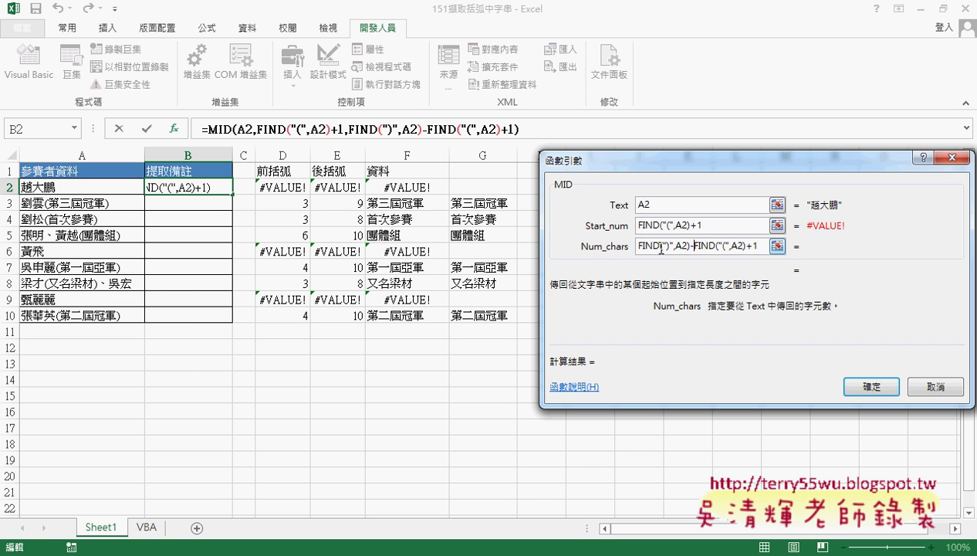
pyautogui.moveTo(693, 245); pyautogui.dragTo(747, 245)
pyautogui.write('-')
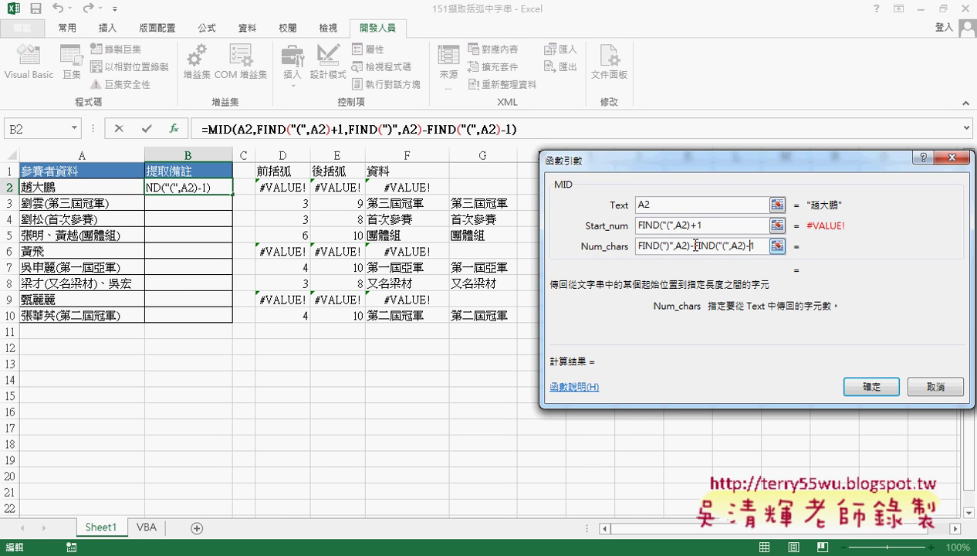
pyautogui.moveTo(690, 246); pyautogui.dragTo(636, 245)
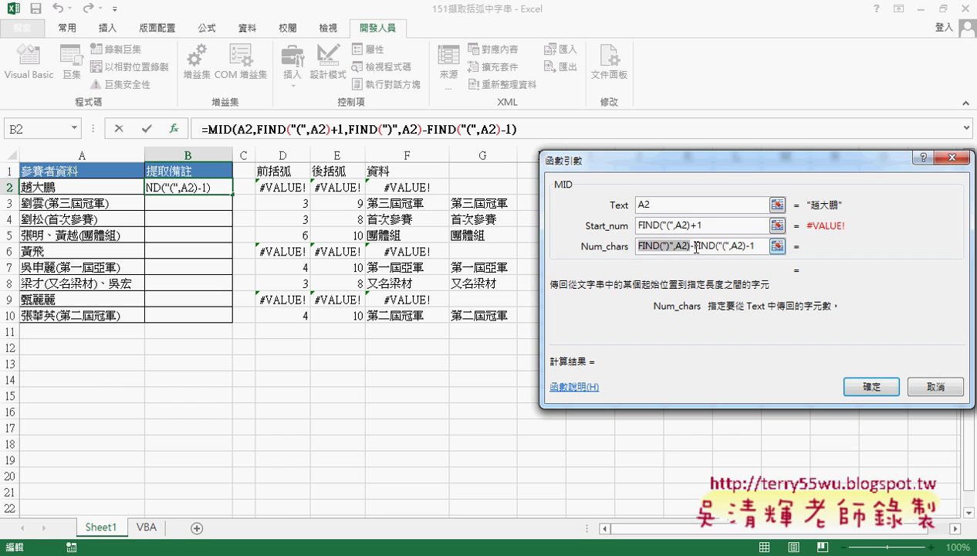
pyautogui.moveTo(694, 246); pyautogui.dragTo(745, 246)
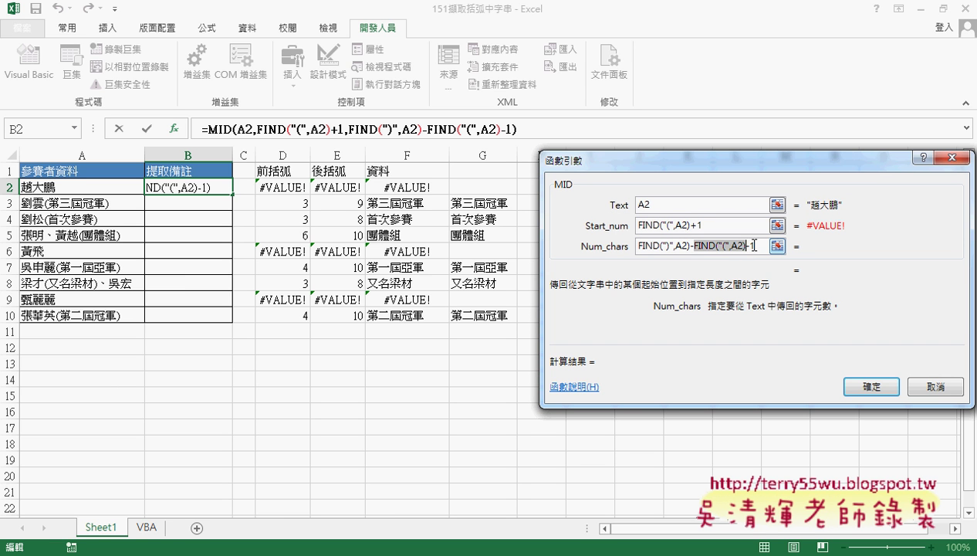
pyautogui.click(746, 247)
pyautogui.moveTo(747, 246); pyautogui.dragTo(751, 245)
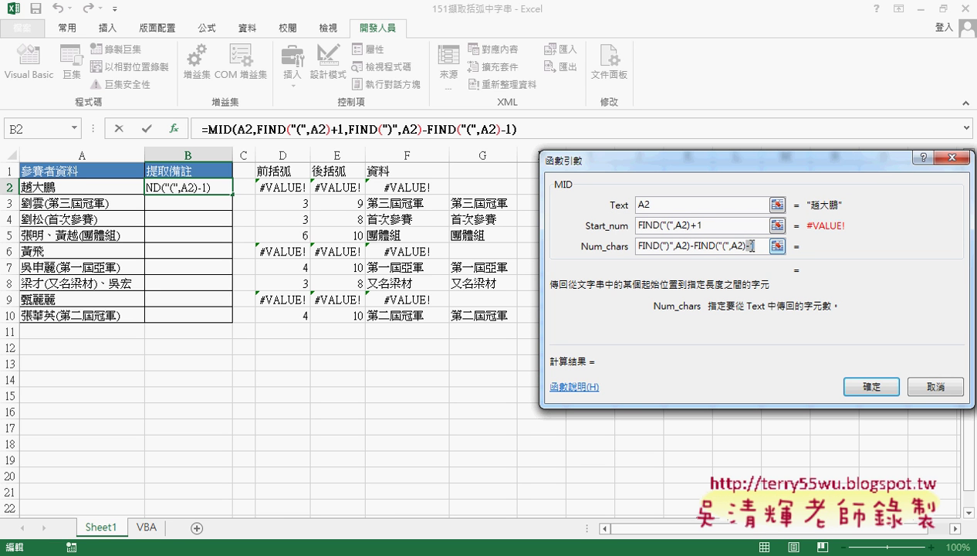
pyautogui.click(731, 226)
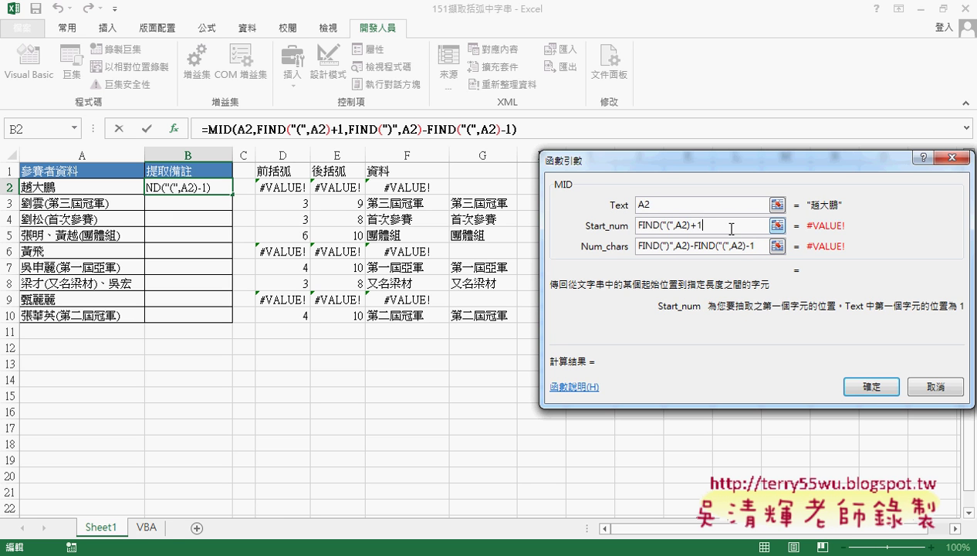
pyautogui.click(841, 382)
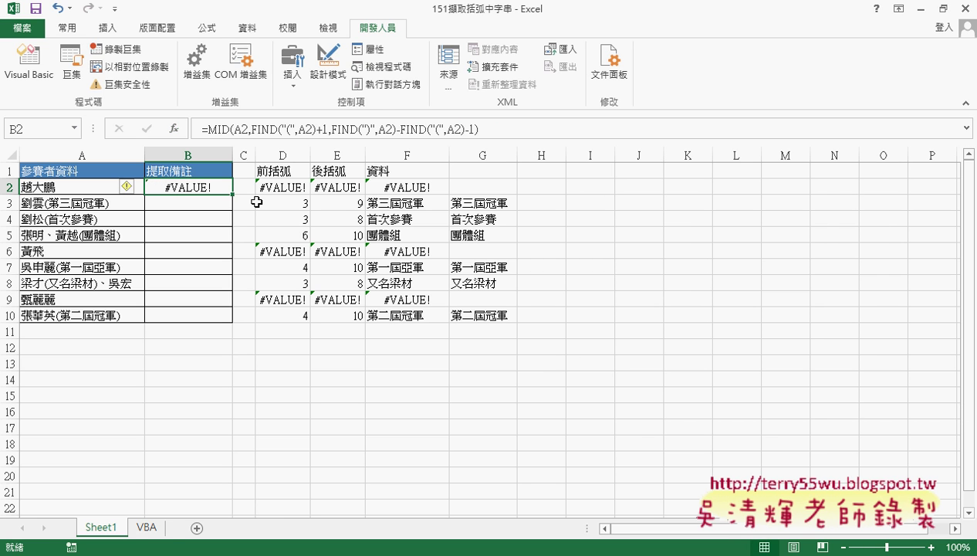
pyautogui.moveTo(233, 193); pyautogui.dragTo(233, 315)
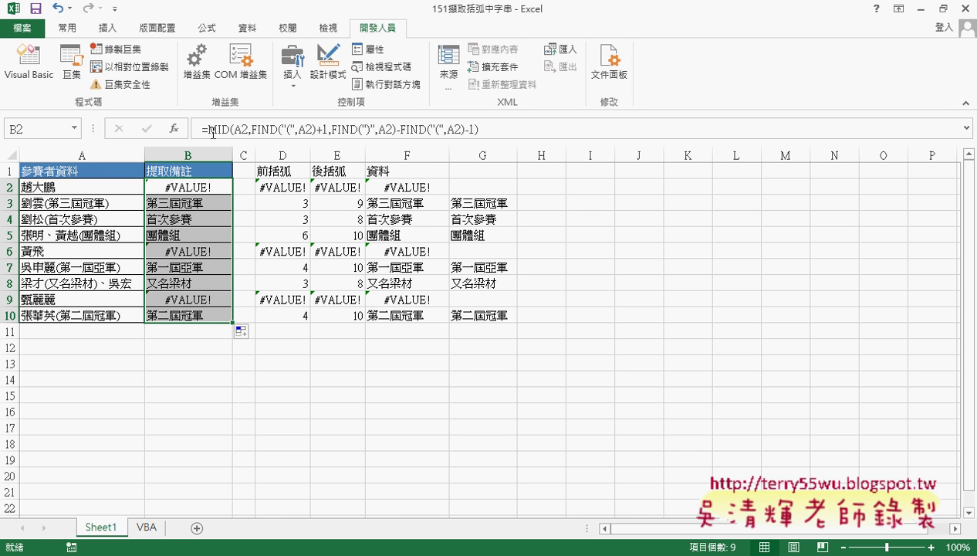
# Cut the whole MID formula out of B2, leaving only the equals sign
pyautogui.moveTo(205, 129); pyautogui.dragTo(531, 133)
pyautogui.rightClick(456, 133)
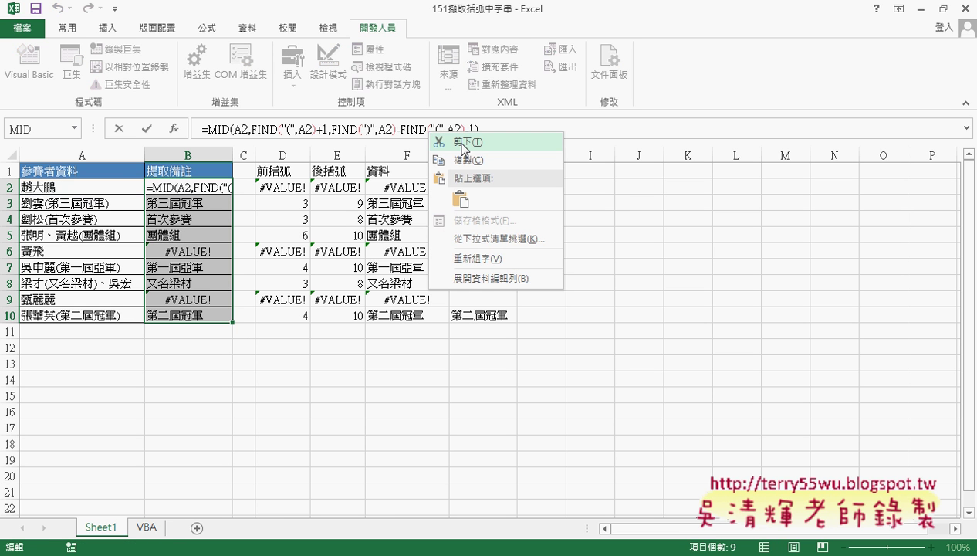
pyautogui.click(461, 142)
pyautogui.click(175, 129)
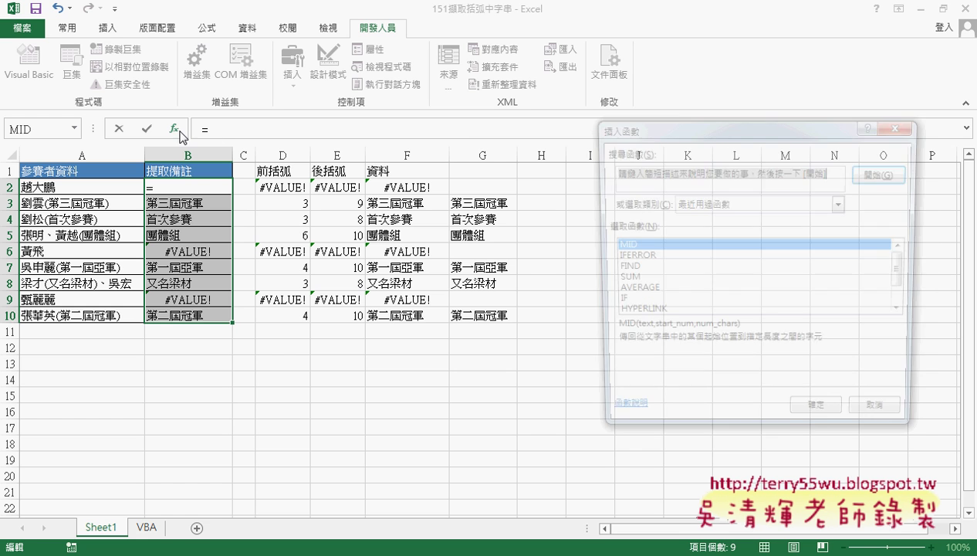
pyautogui.click(880, 420)
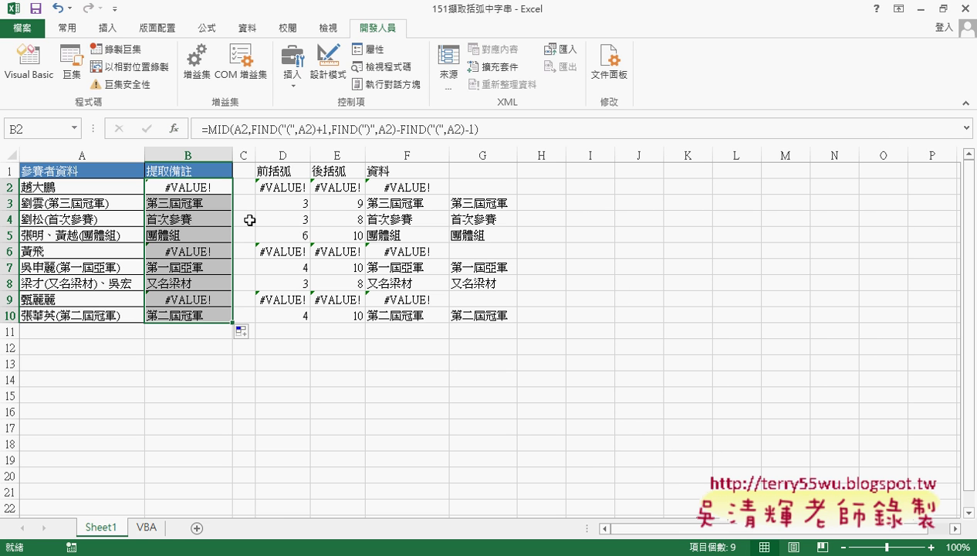
pyautogui.moveTo(205, 132); pyautogui.dragTo(540, 128)
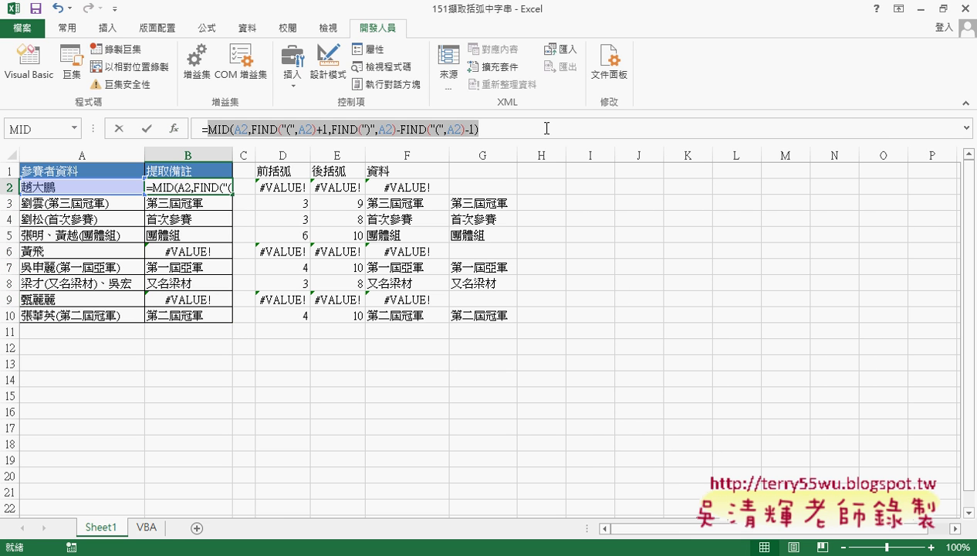
pyautogui.rightClick(377, 128)
pyautogui.click(415, 137)
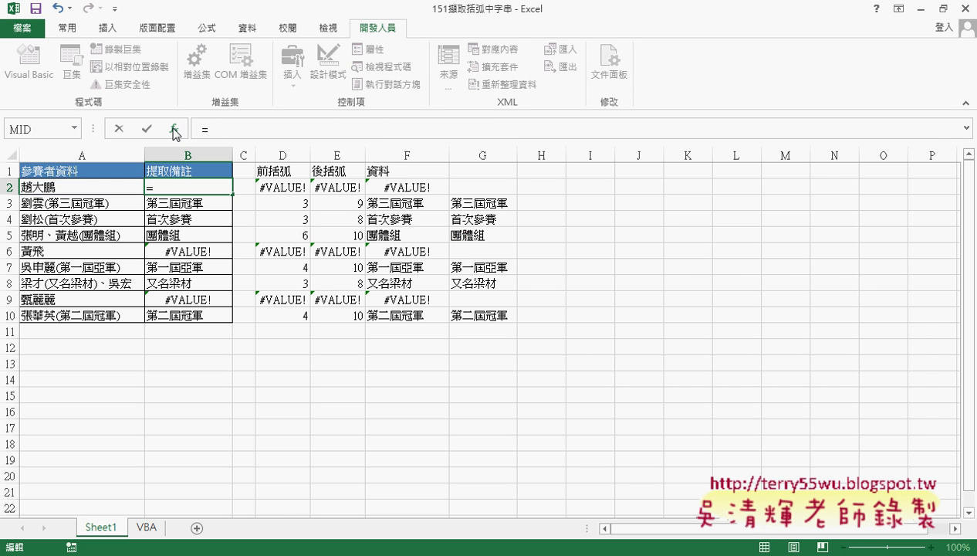
# Insert IFERROR with the pasted MID formula as Value and "" as Value_if_error
pyautogui.click(176, 129)
pyautogui.click(631, 257)
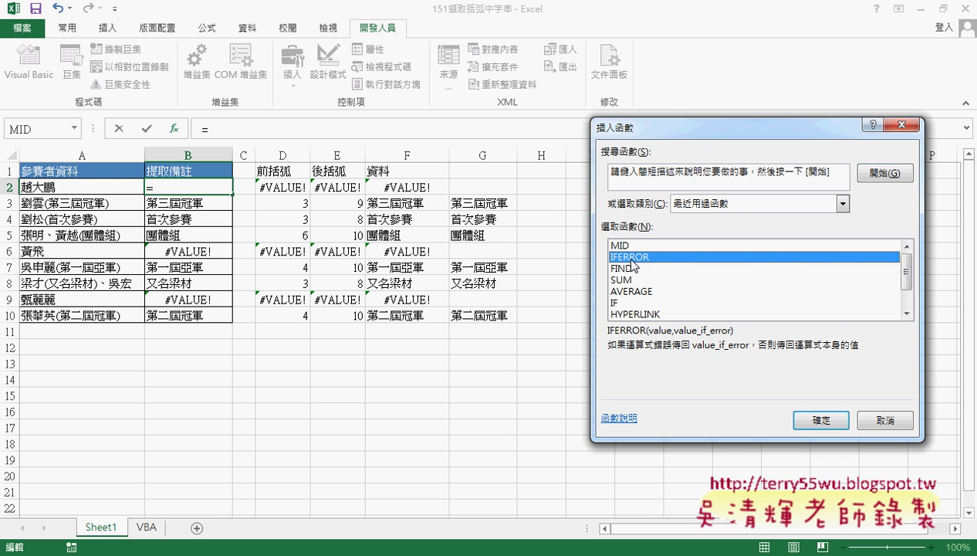
pyautogui.click(819, 420)
pyautogui.rightClick(653, 215)
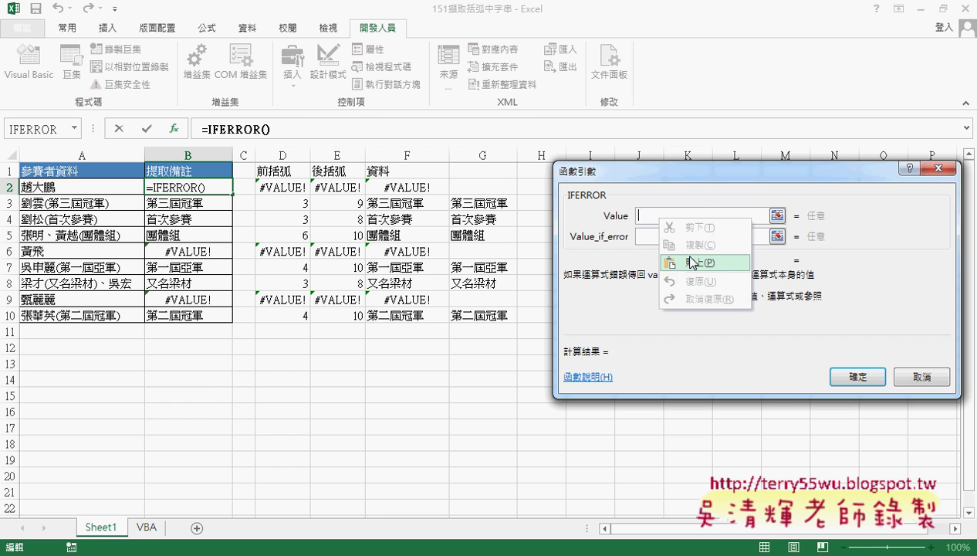
pyautogui.click(684, 262)
pyautogui.click(664, 237)
pyautogui.write('"')
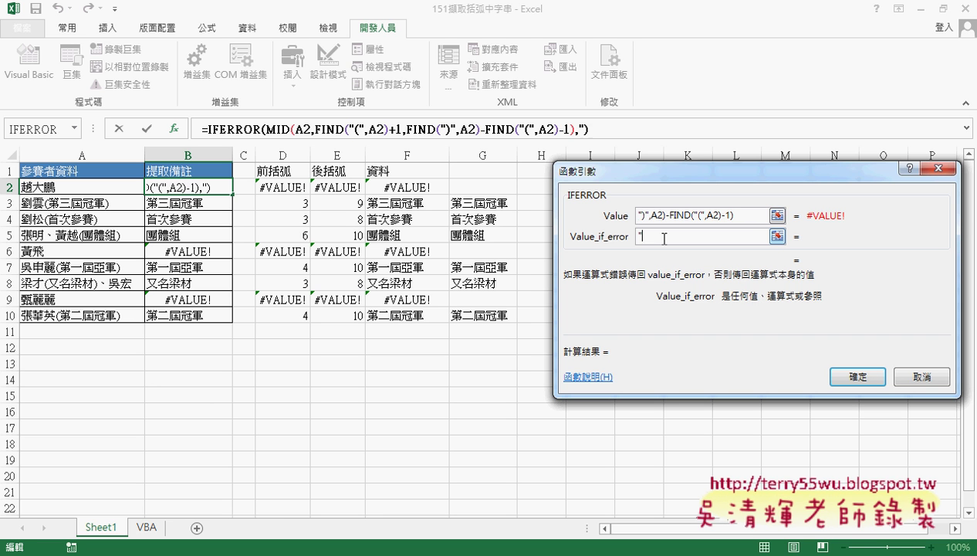
pyautogui.write('"')
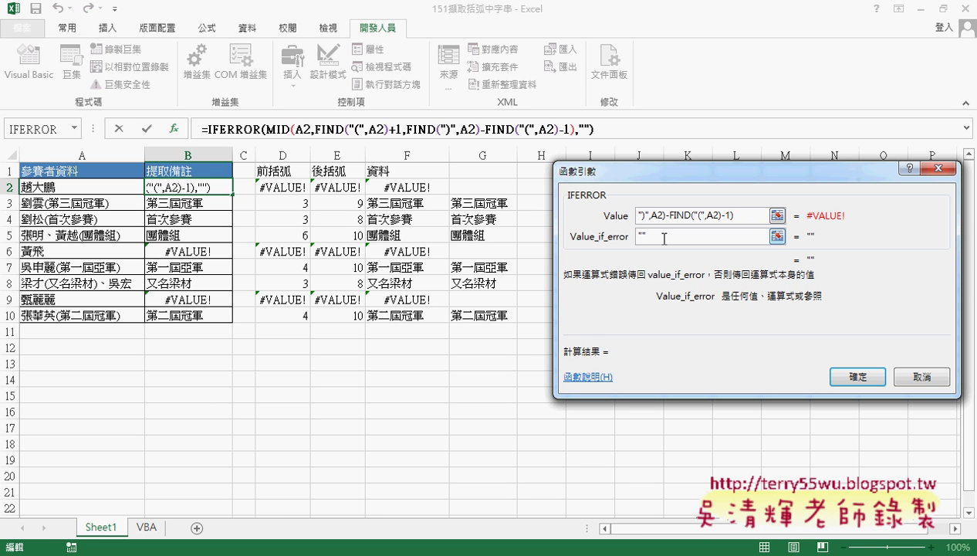
pyautogui.click(850, 364)
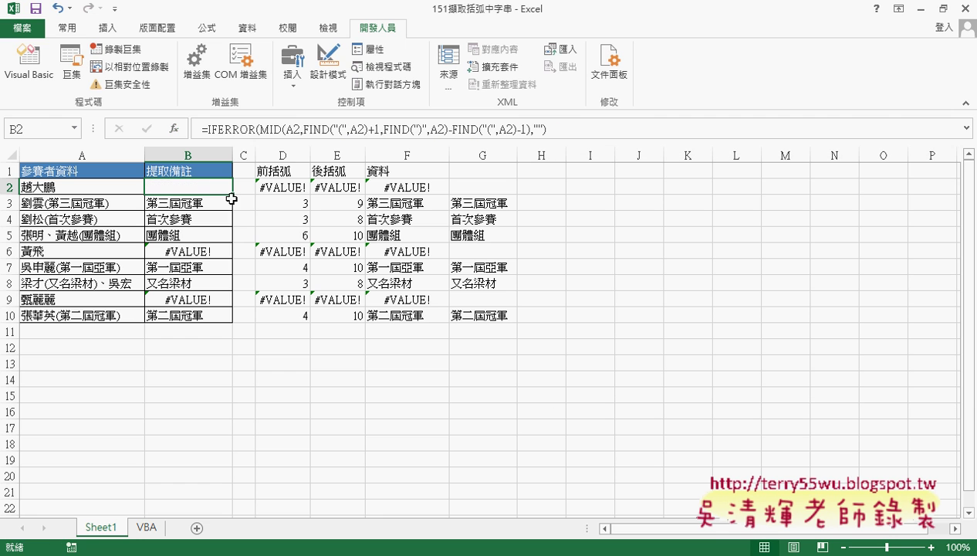
# Fill B2's IFERROR formula down to B10, review it, then switch to the Google Docs notes
pyautogui.moveTo(231, 199); pyautogui.dragTo(231, 318)
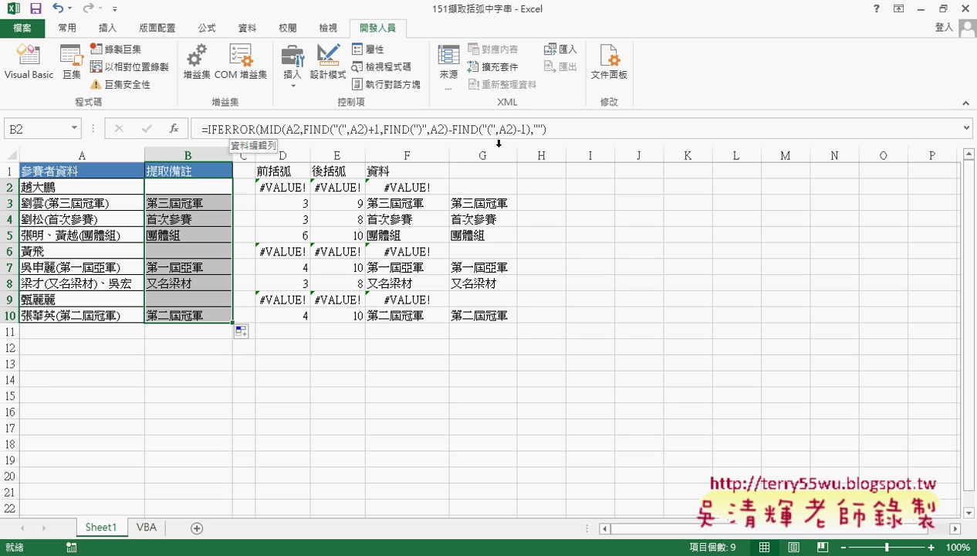
pyautogui.moveTo(293, 186); pyautogui.dragTo(491, 190)
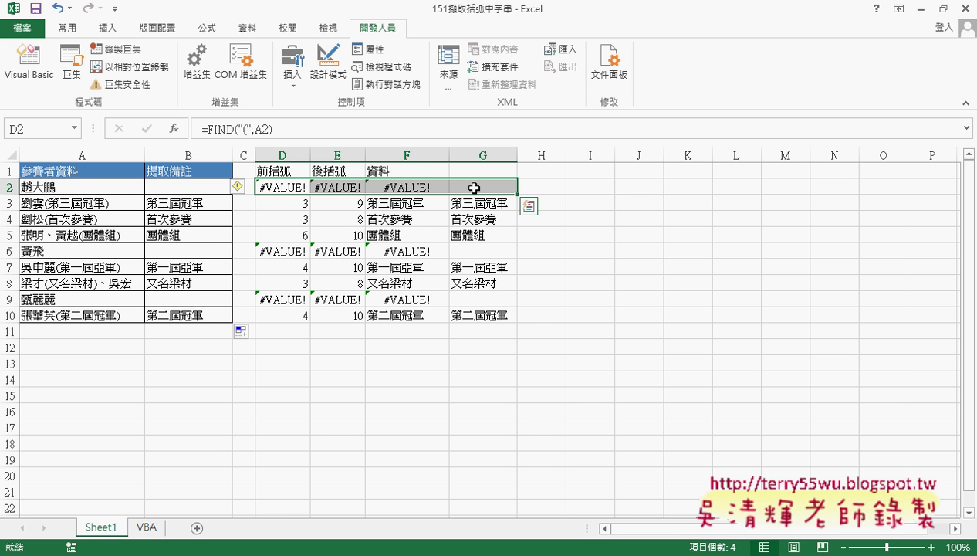
pyautogui.click(207, 186)
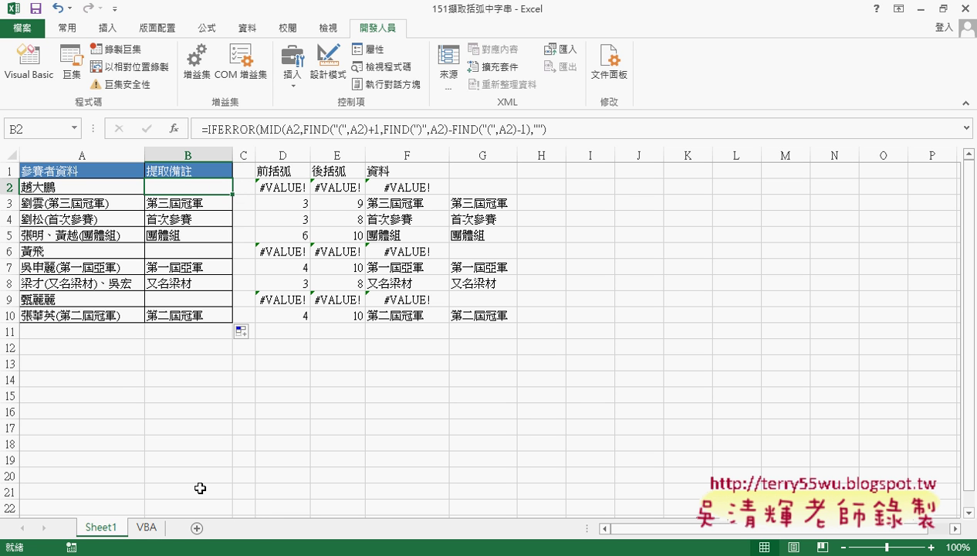
pyautogui.click(162, 482)
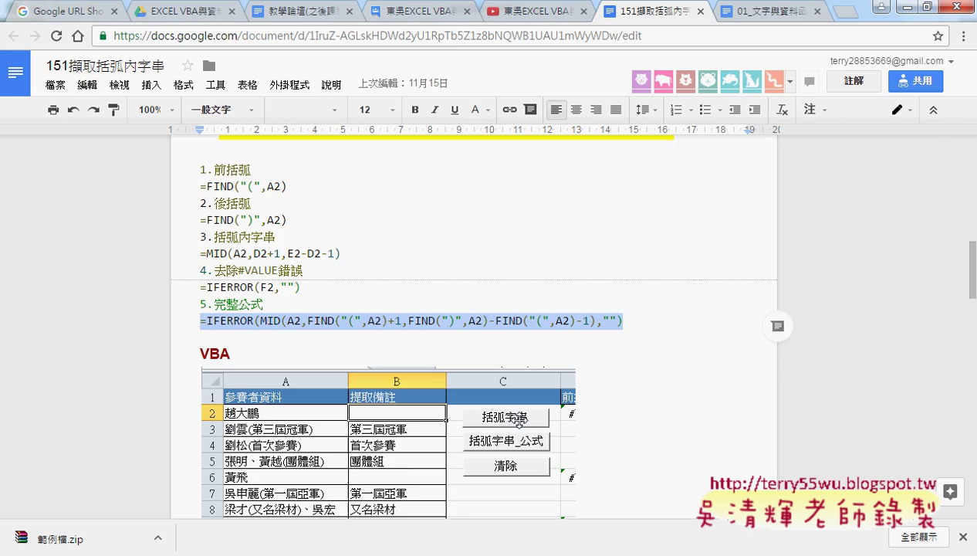
# Scroll through the Google Doc's formula breakdown and VBA notes, then bring the Excel window forward
pyautogui.scroll(2, 521, 421)
pyautogui.scroll(2, 517, 362)
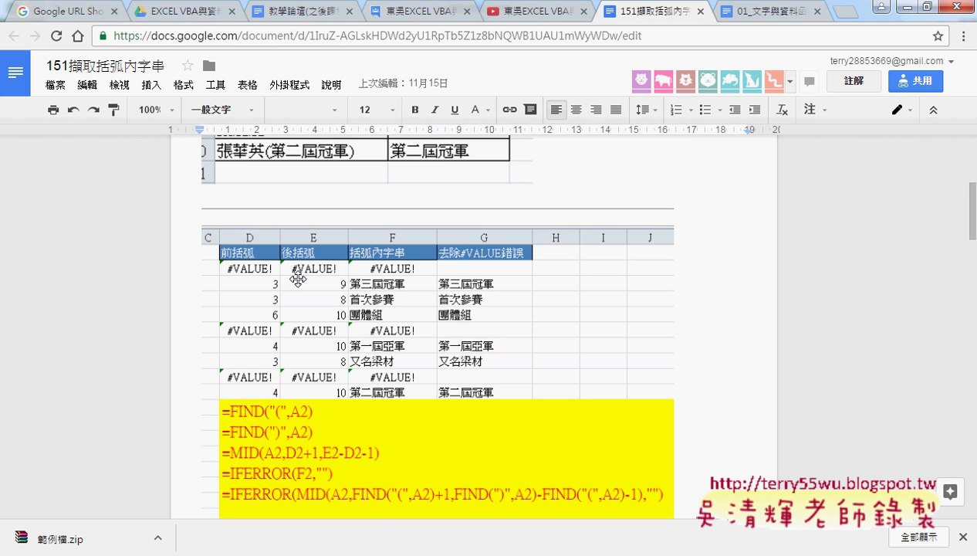
pyautogui.scroll(5, 321, 272)
pyautogui.scroll(-3, 307, 360)
pyautogui.scroll(1, 282, 340)
pyautogui.scroll(-3, 417, 307)
pyautogui.scroll(-3, 317, 370)
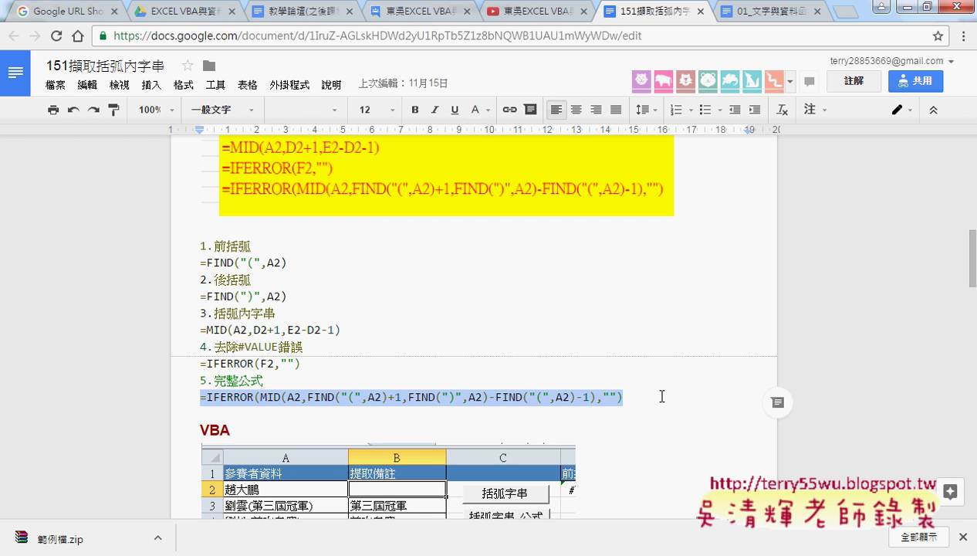
pyautogui.moveTo(254, 554)
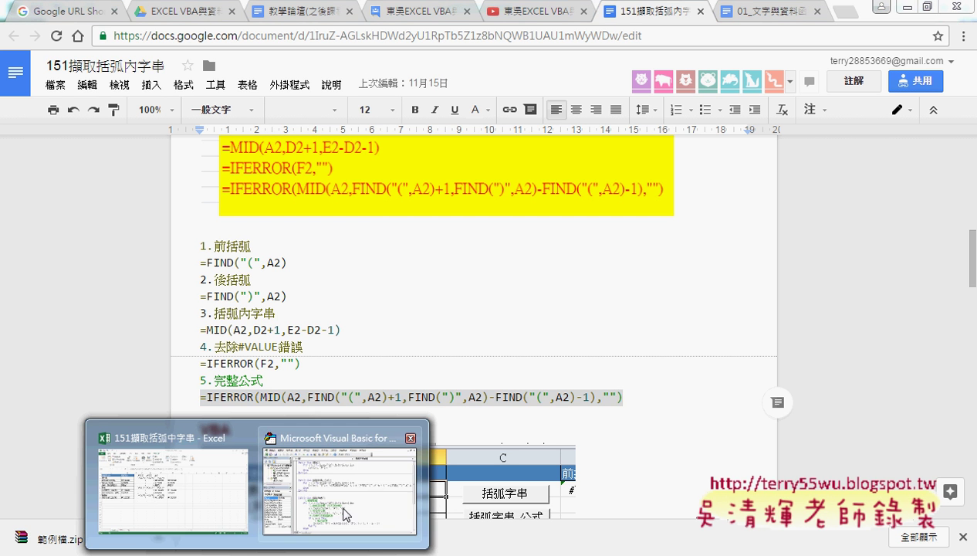
pyautogui.click(245, 485)
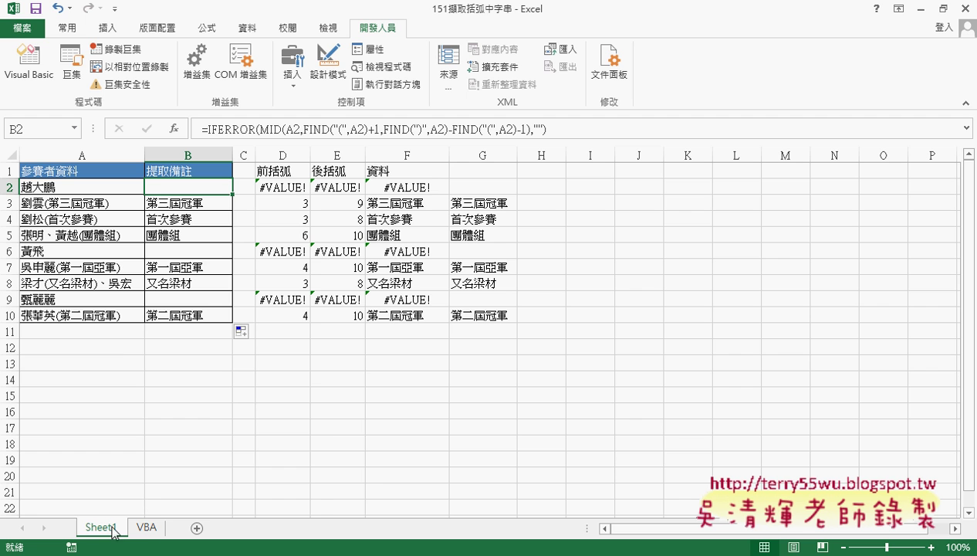
# On the VBA sheet, run the macro button that fills column B, then the one that clears it
pyautogui.click(147, 528)
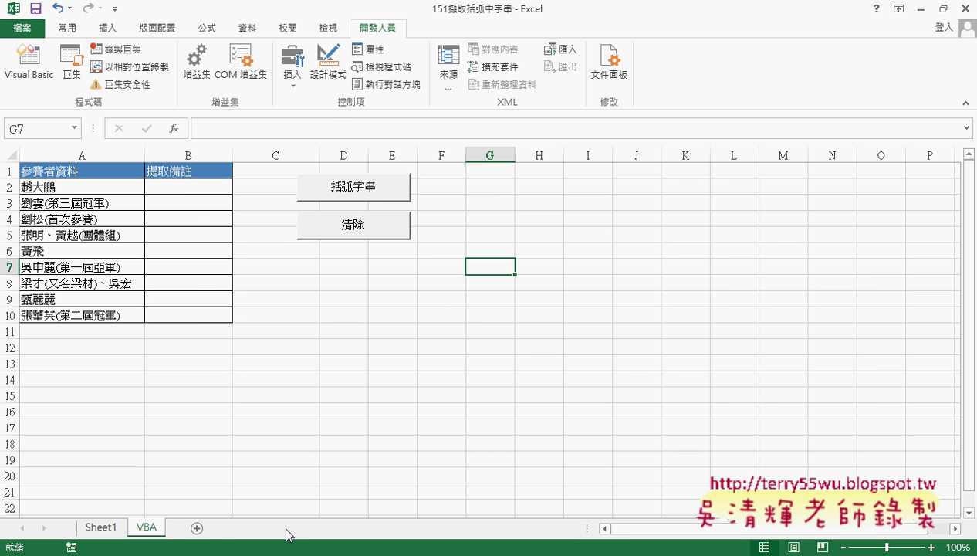
pyautogui.click(362, 195)
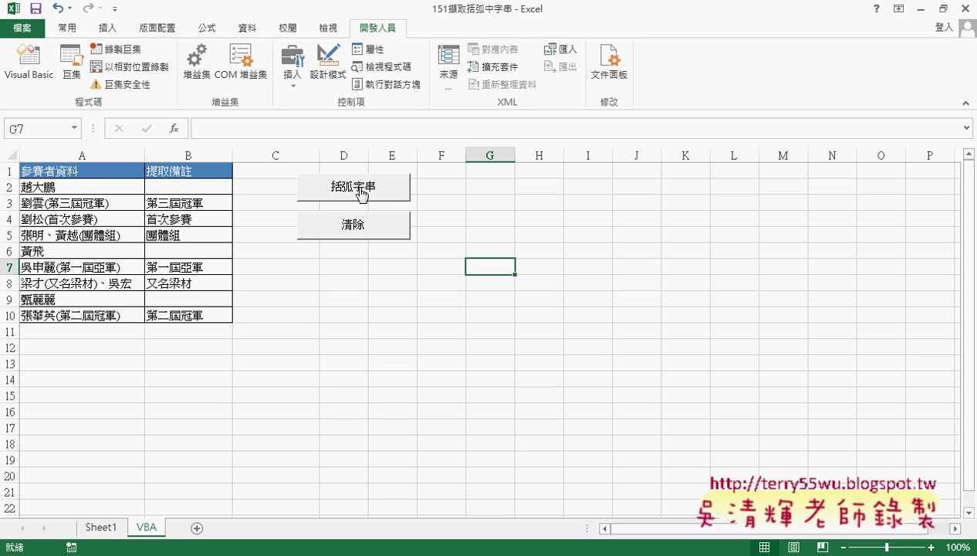
pyautogui.click(358, 223)
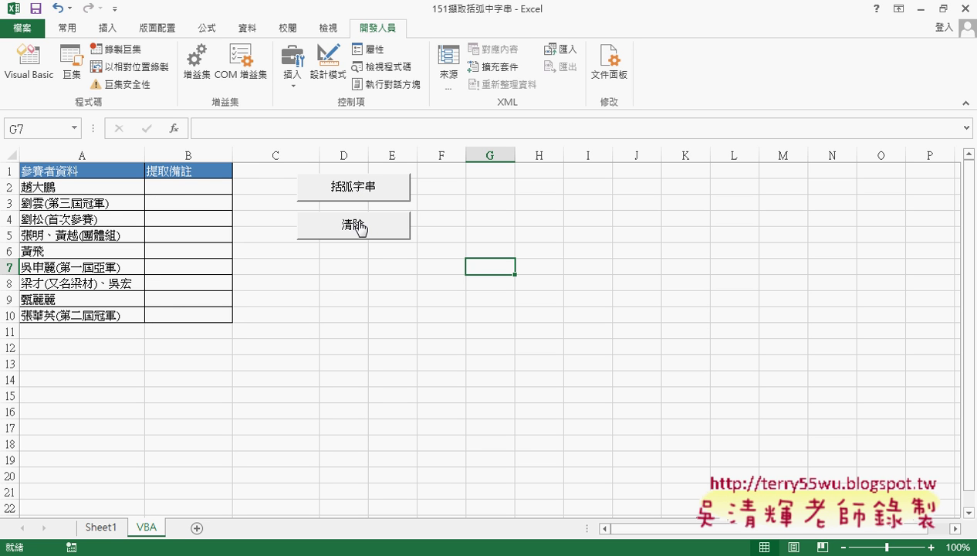
# Enter =括弧字串函數(A2) from the 使用者定義 category in B2, fill to B10, and return to Sheet1's D2
pyautogui.click(196, 190)
pyautogui.click(176, 128)
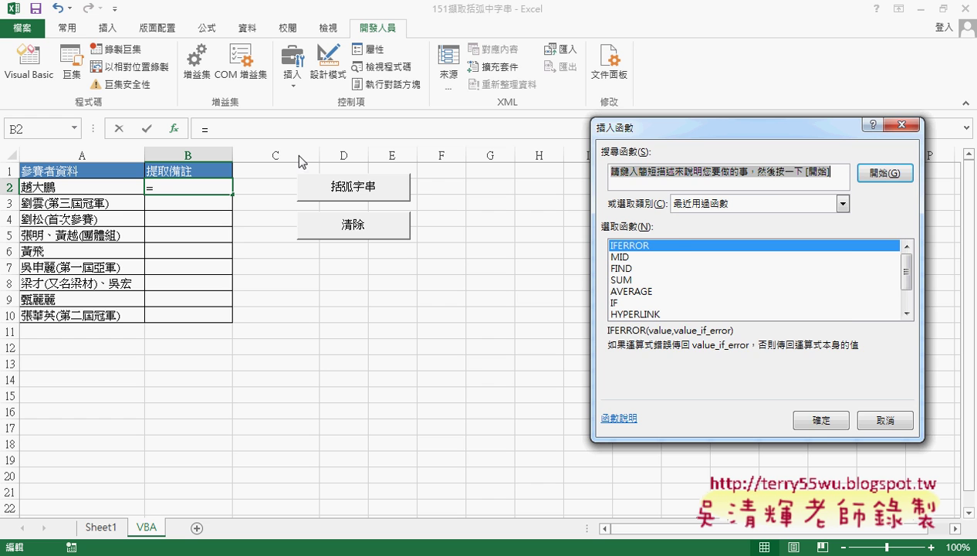
pyautogui.click(692, 203)
pyautogui.click(702, 344)
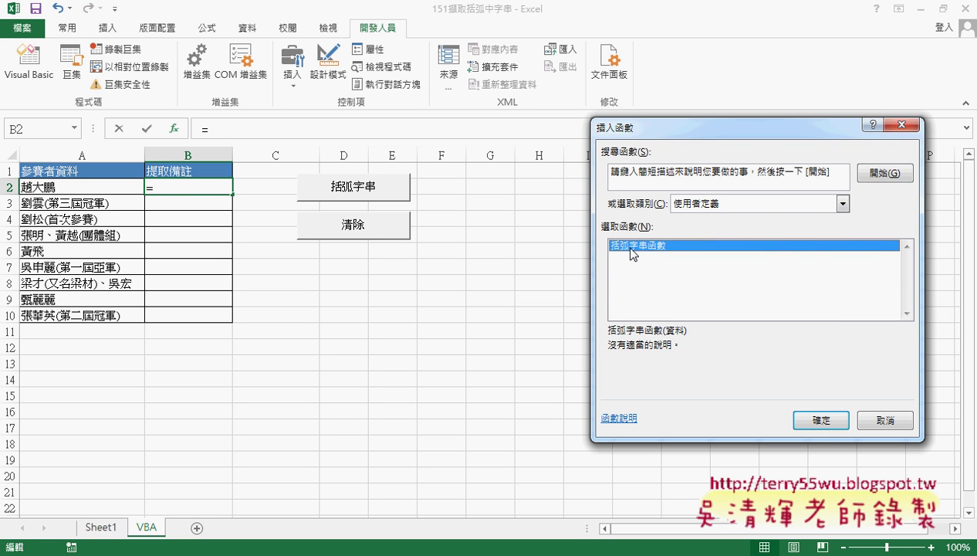
pyautogui.doubleClick(630, 245)
pyautogui.click(80, 188)
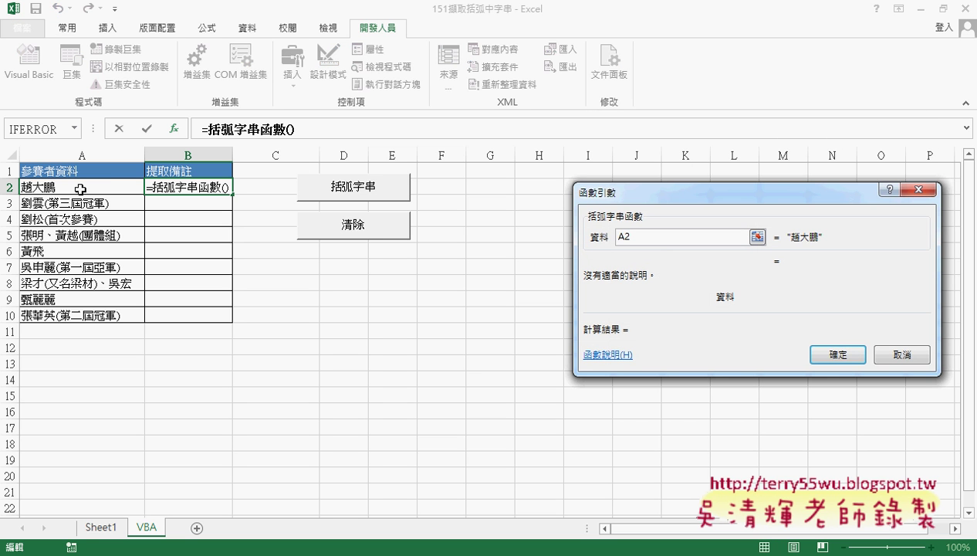
pyautogui.click(842, 354)
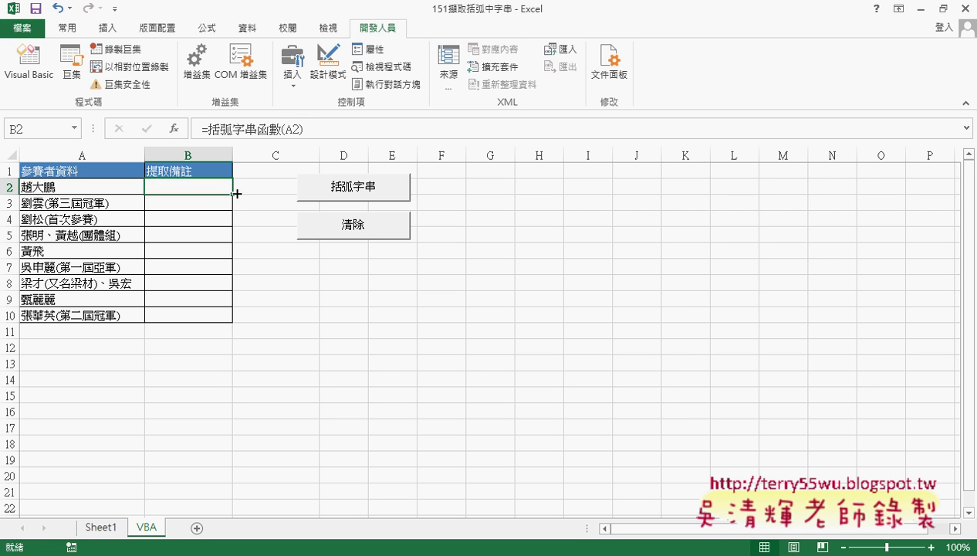
pyautogui.moveTo(236, 194); pyautogui.dragTo(228, 320)
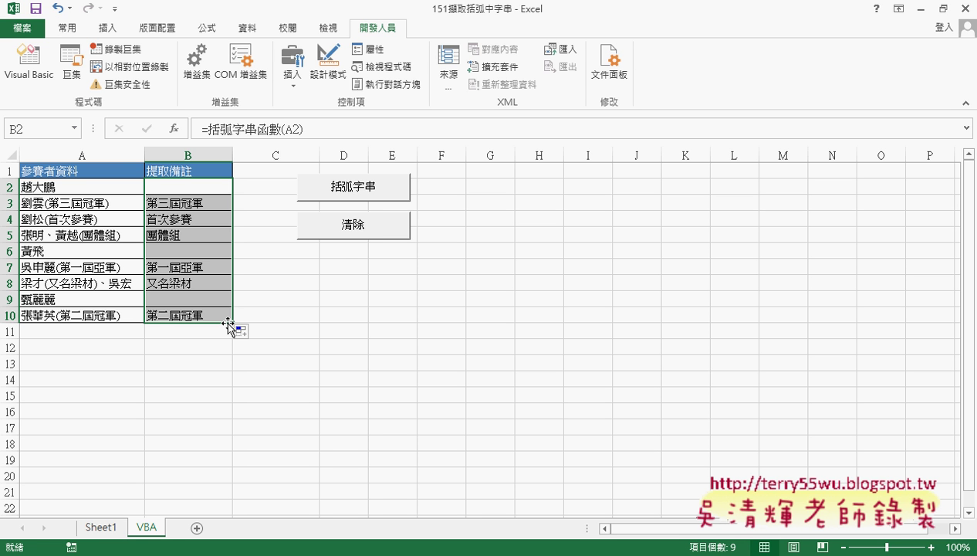
pyautogui.click(102, 527)
pyautogui.click(279, 187)
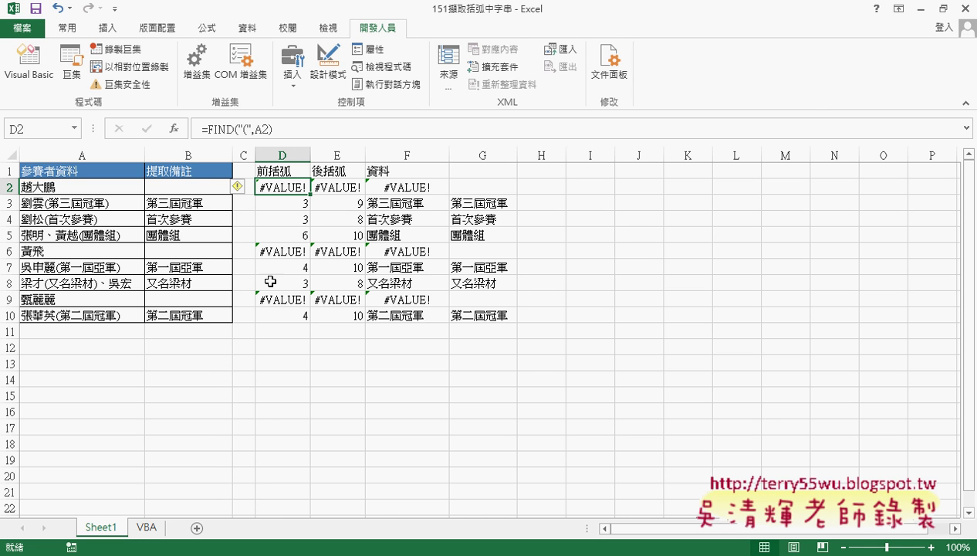
# Switch back to the Google Doc, scroll up through the worked example, then open the Google Drive tab
pyautogui.hotkey('alt', 'Tab')
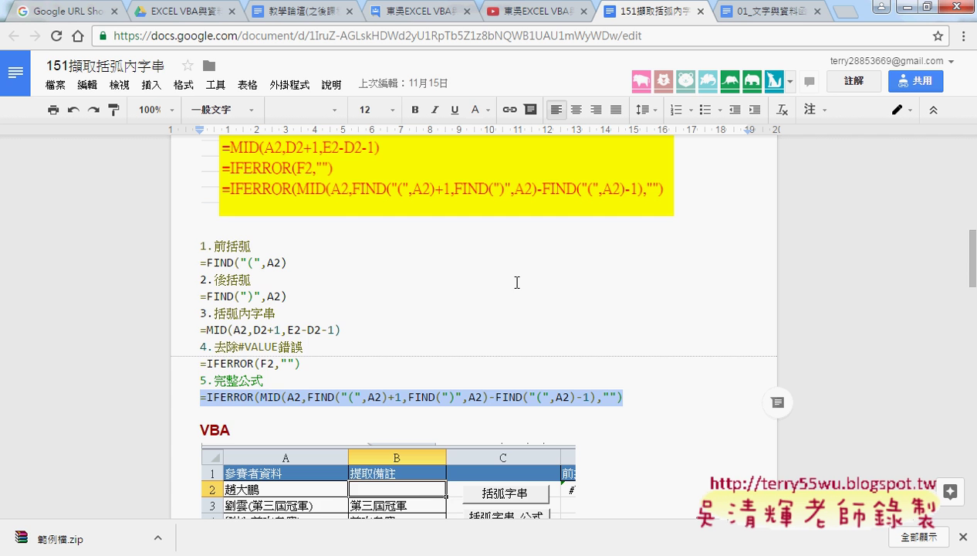
pyautogui.scroll(1, 516, 282)
pyautogui.scroll(1, 515, 281)
pyautogui.scroll(2, 516, 282)
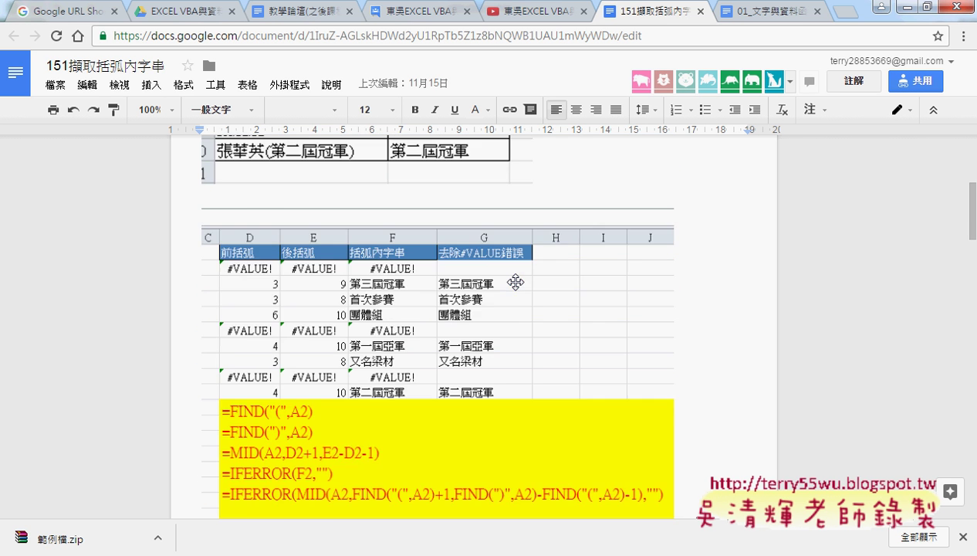
pyautogui.scroll(2, 516, 282)
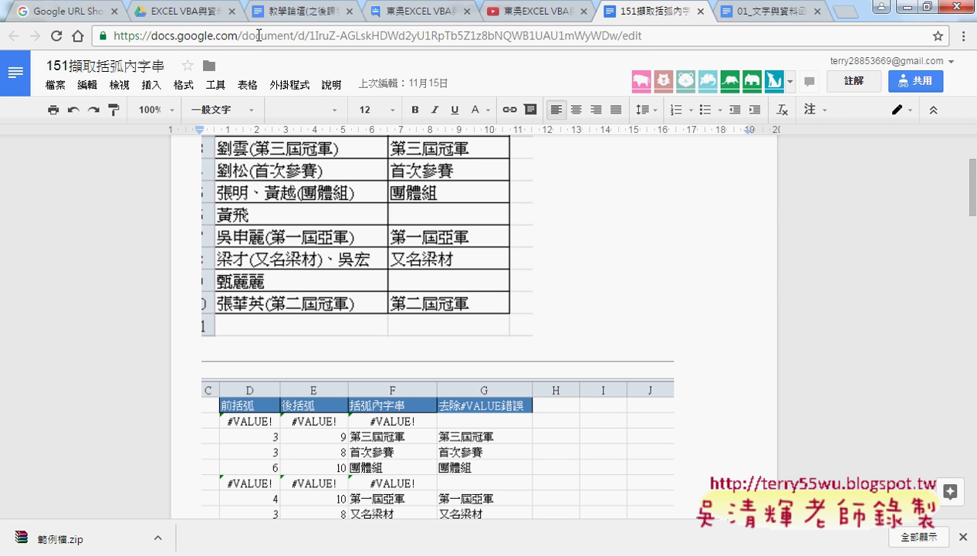
pyautogui.click(199, 11)
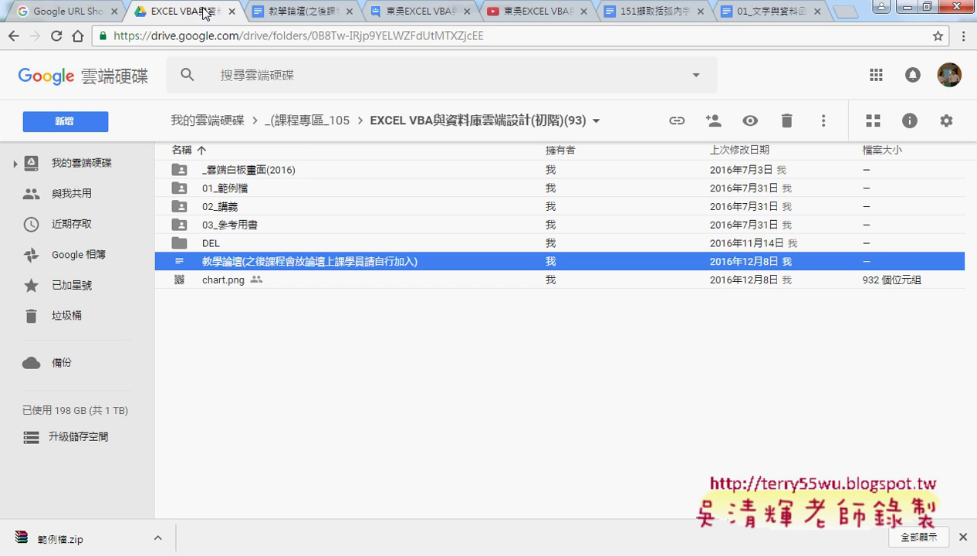
# Open _雲端白板畫面(2016) then 01_文字與資料函數, and select the 151擷取括弧內字串 document
pyautogui.doubleClick(290, 174)
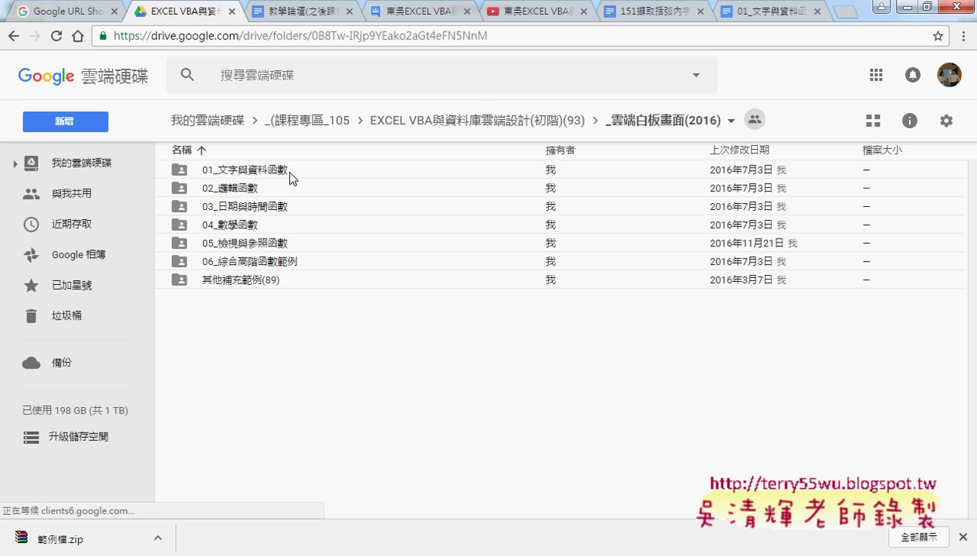
pyautogui.doubleClick(235, 174)
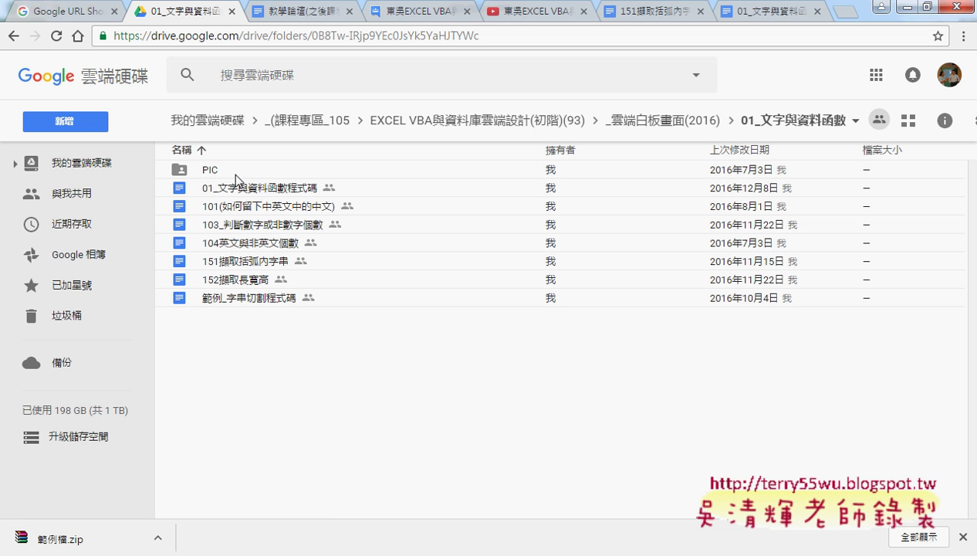
pyautogui.click(240, 262)
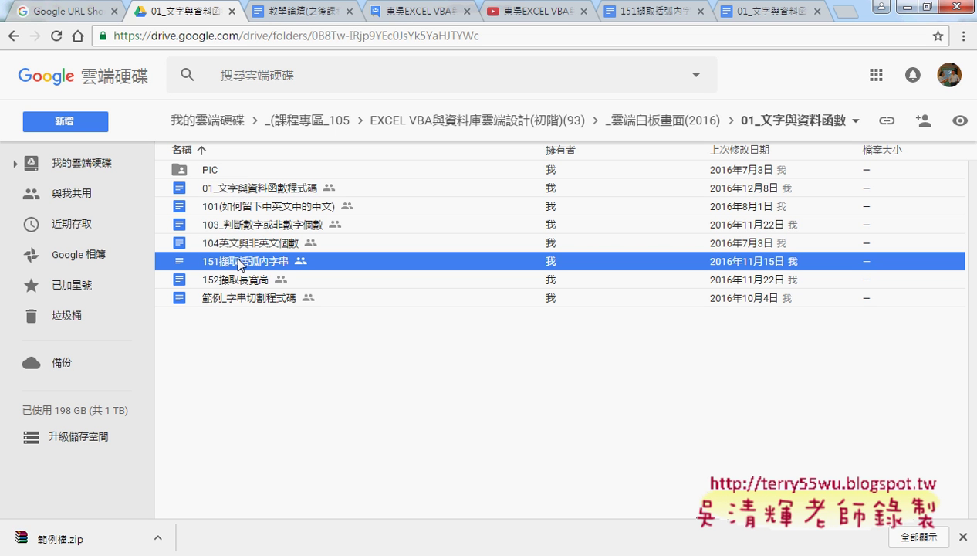